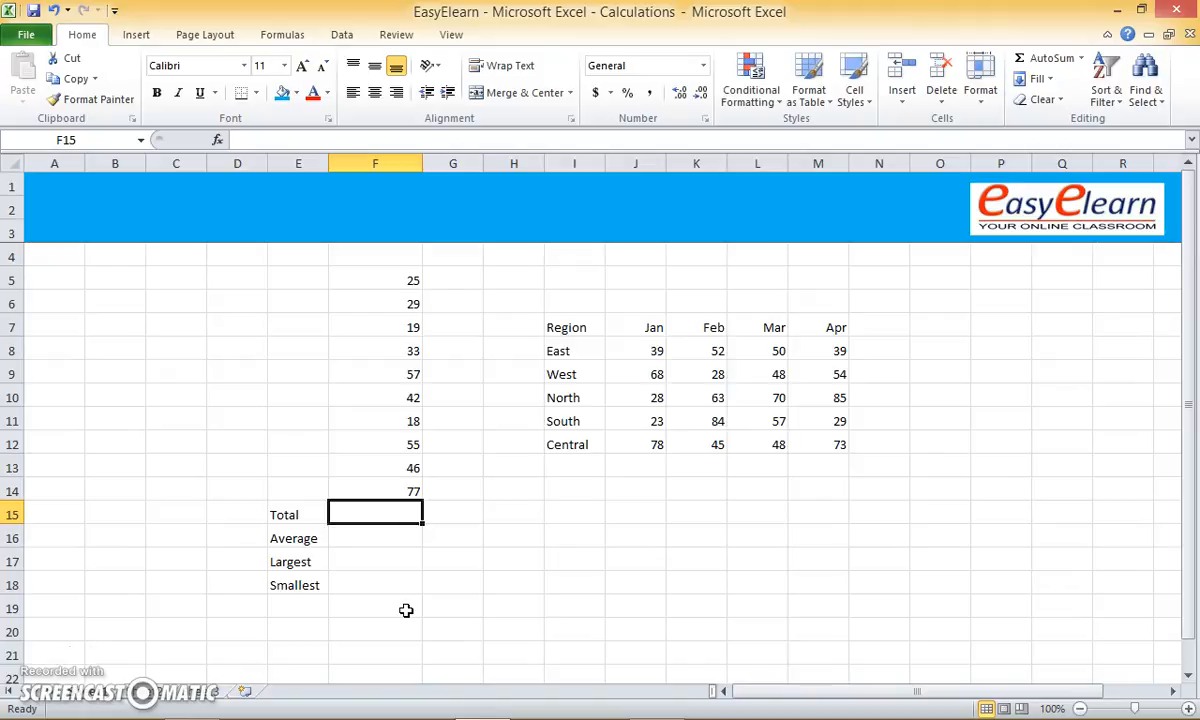
Enter the formula =SUM(F5:F14) in the Total cell F15.
text(=)
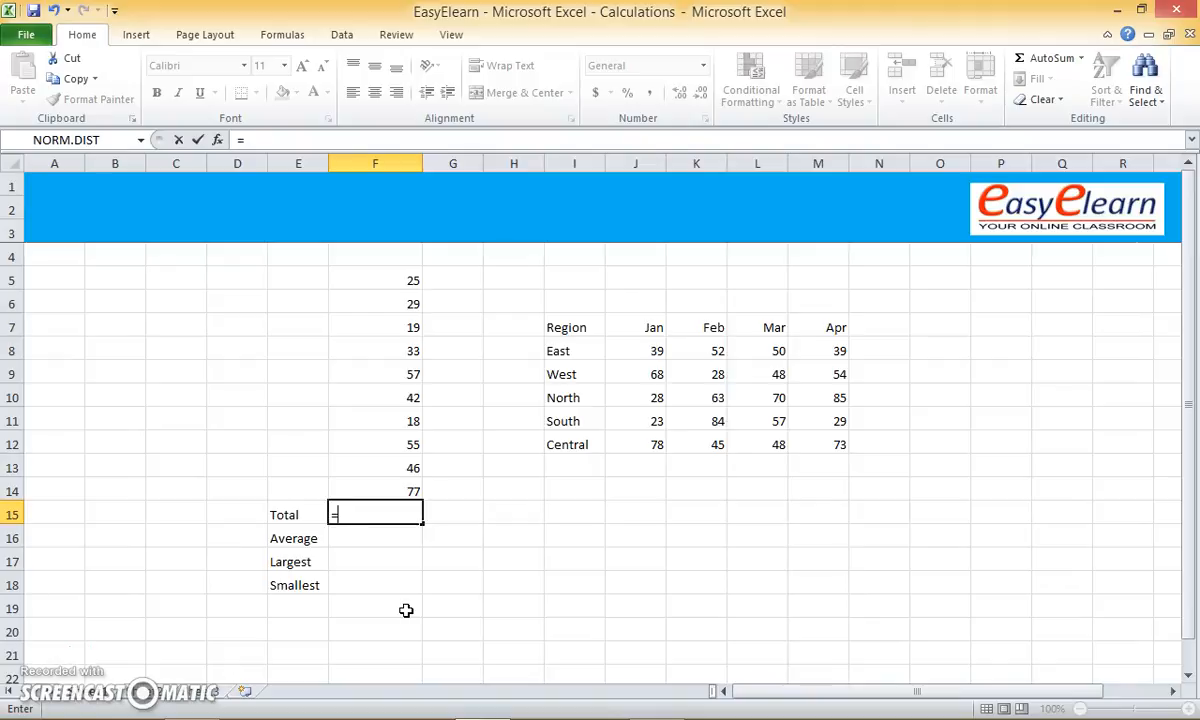
text(SUM)
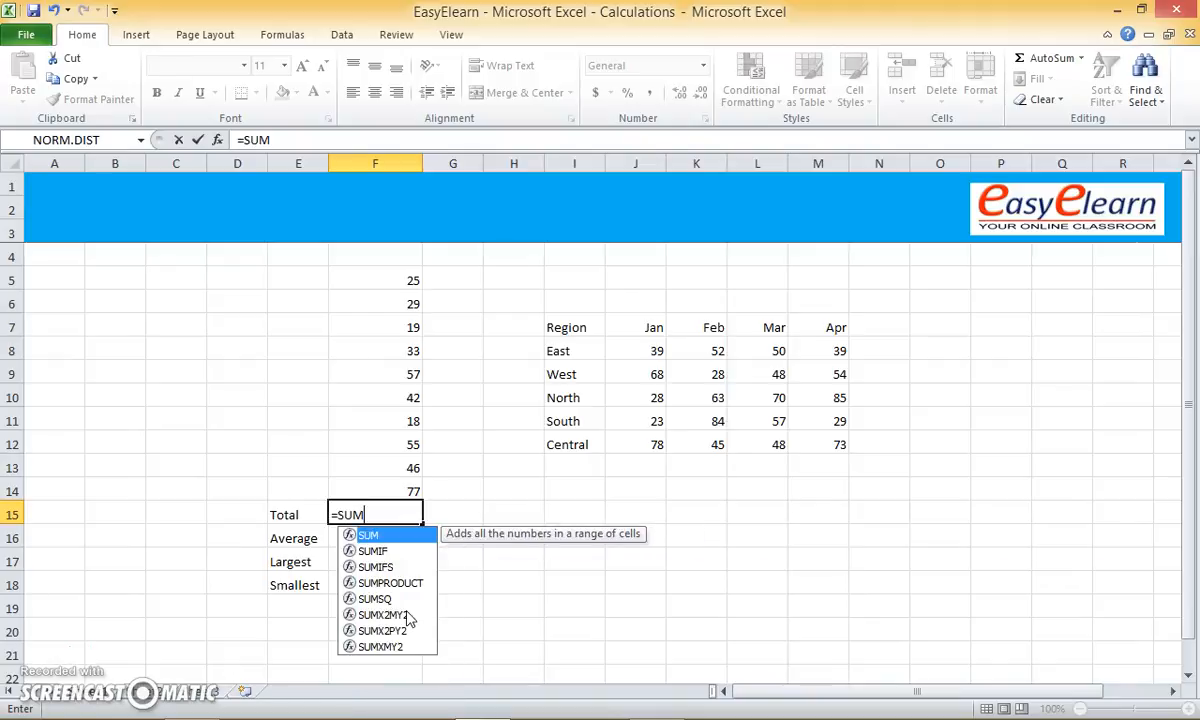
text((F5)
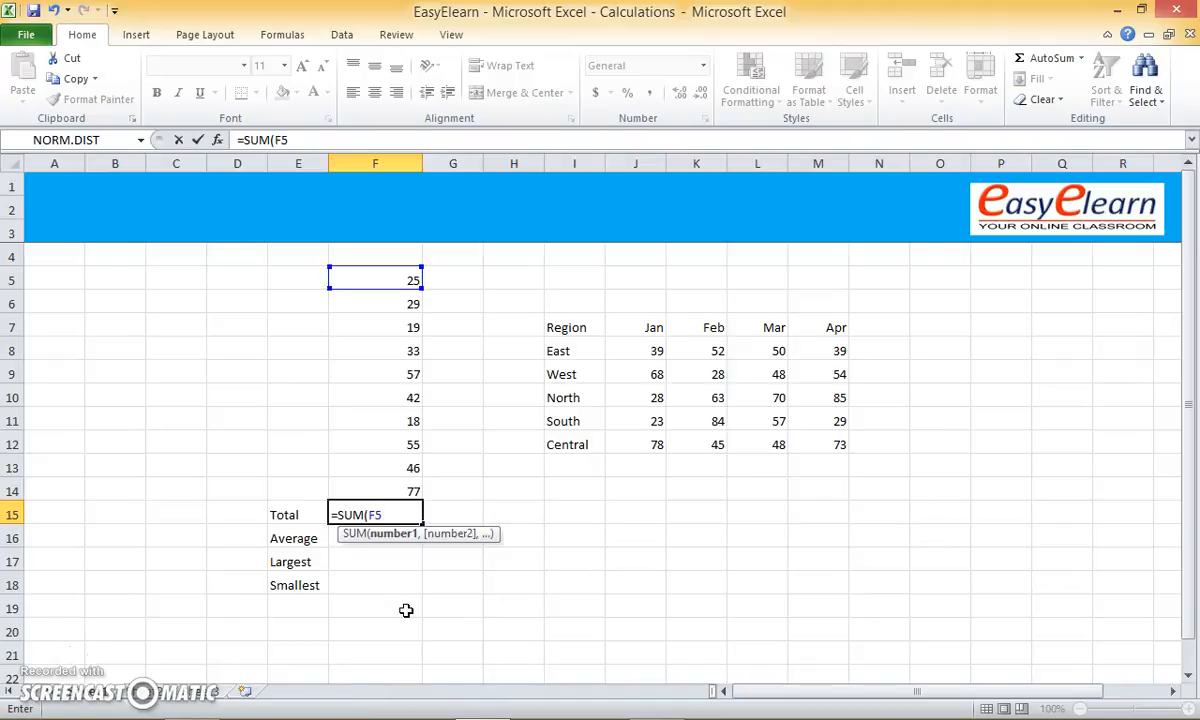
text(:F14)
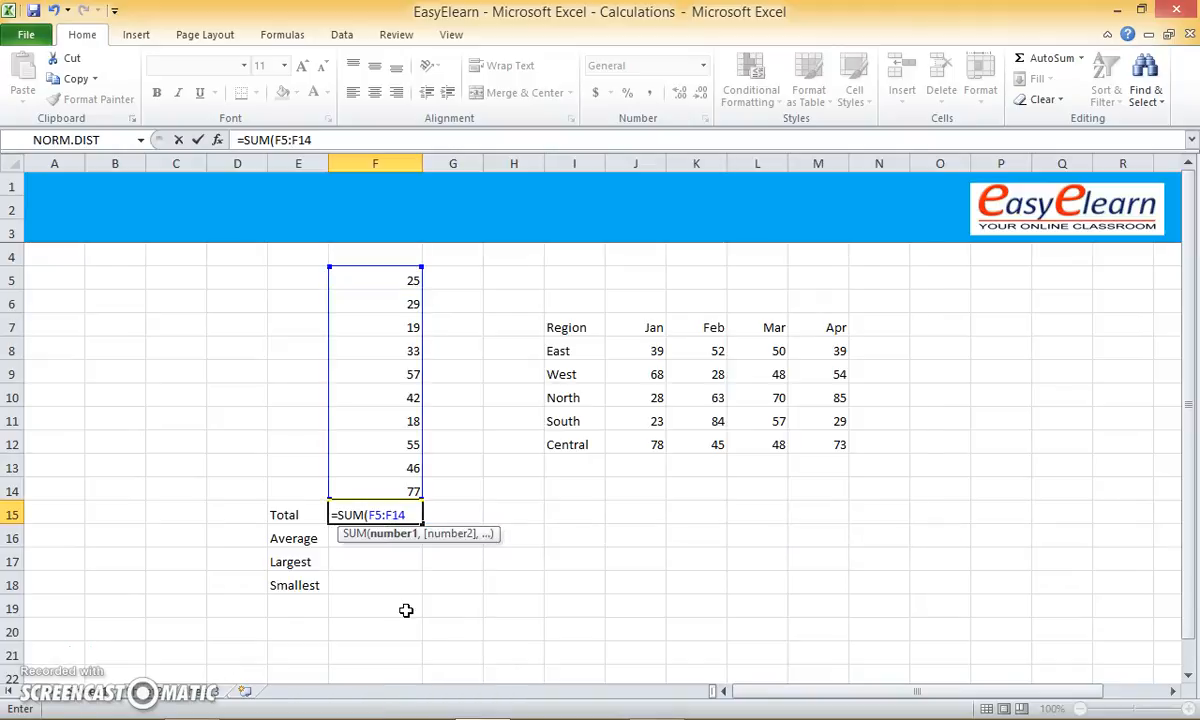
text())
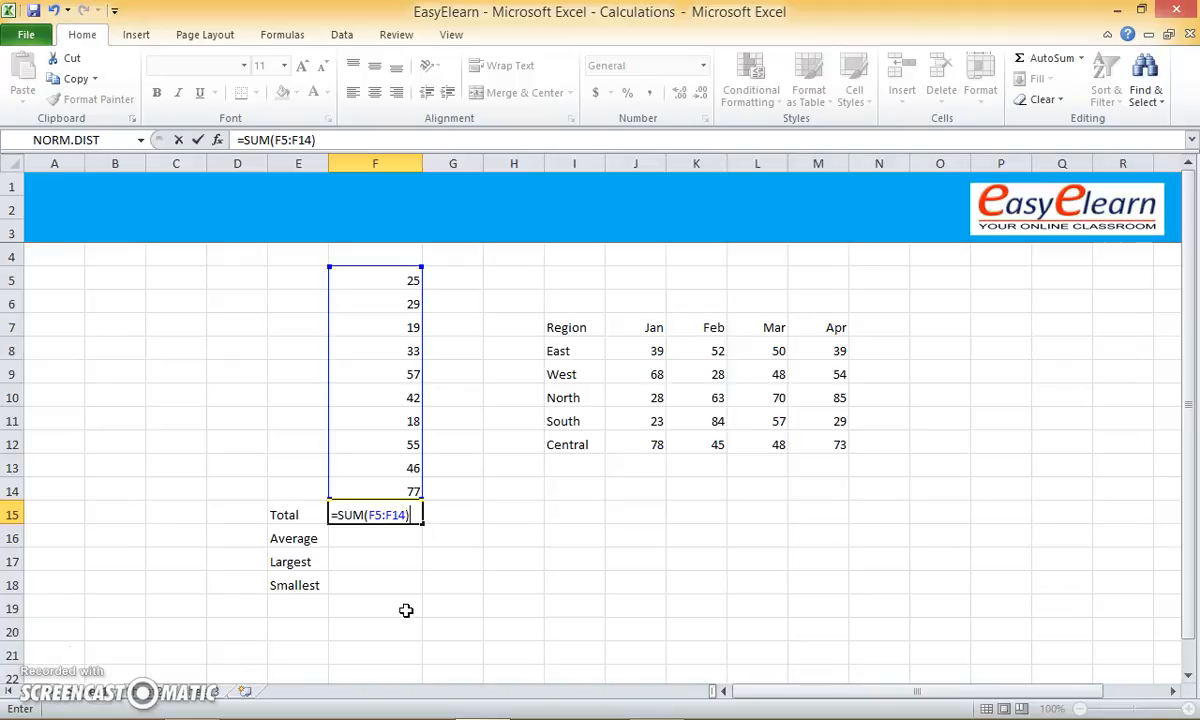
key(Return)
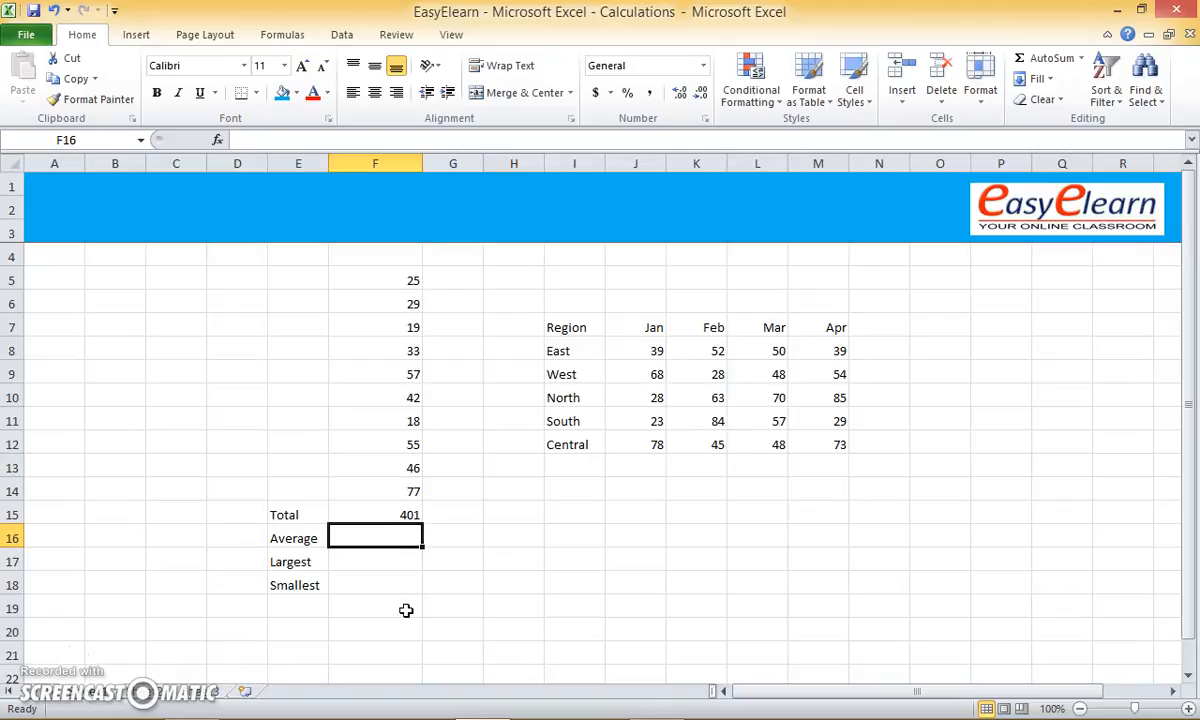
Enter the formula =AVERAGE(F5:F14) in the Average cell F16.
text(=AVERAGE(F5)
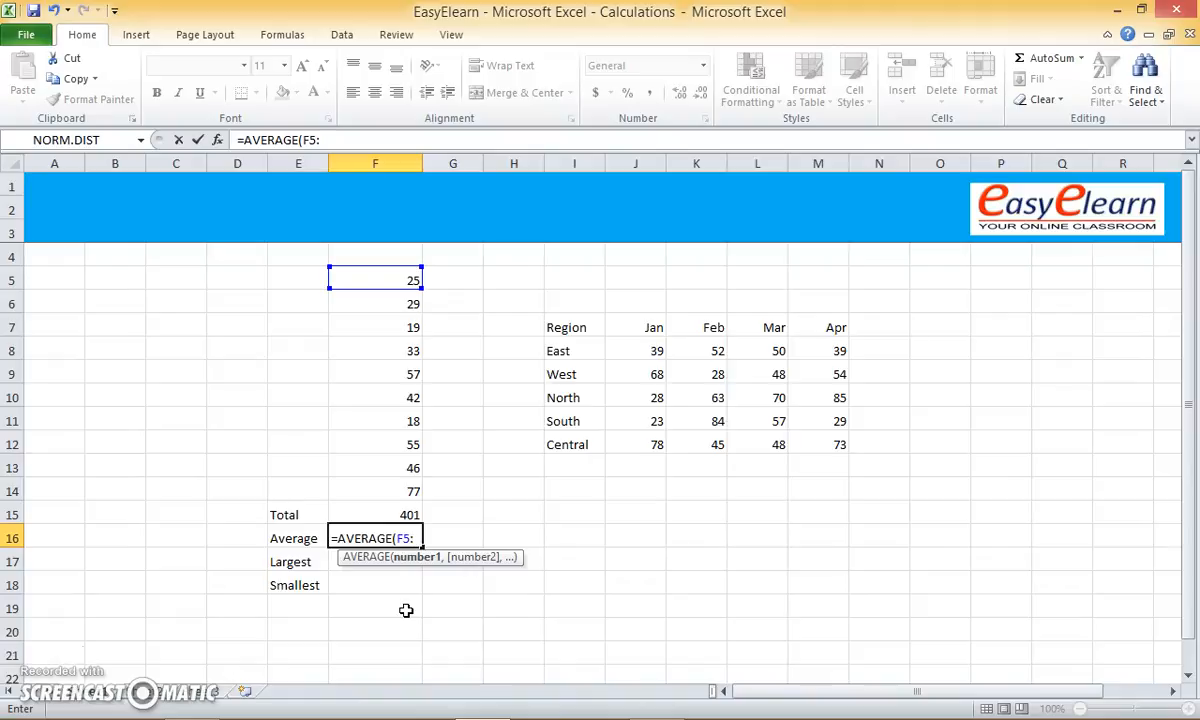
text(:F14))
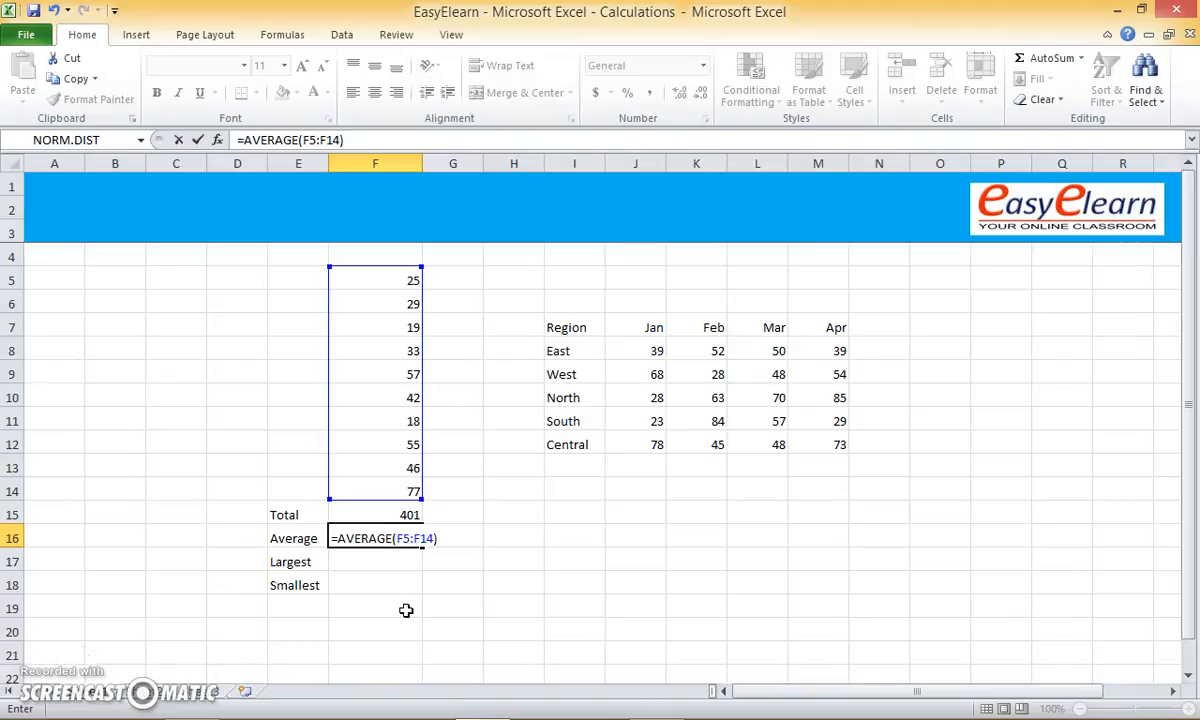
key(Return)
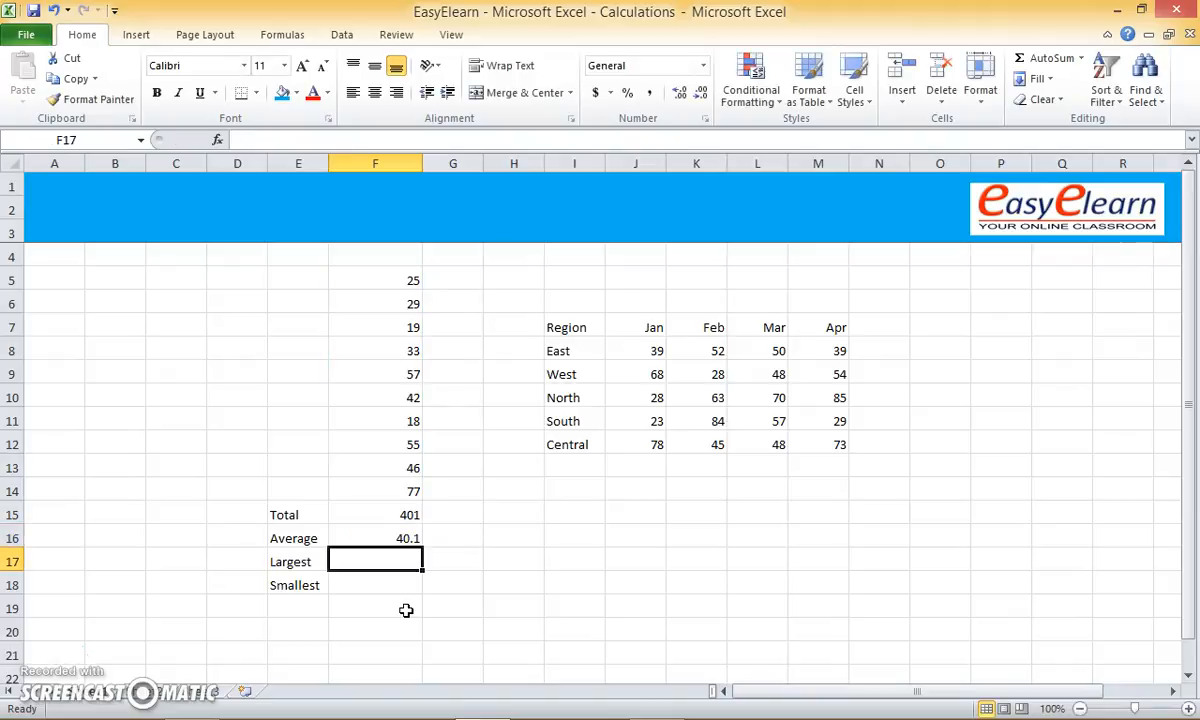
Enter the formula =MAX(F5:F14) in cell F17 beside the Largest label.
text(=)
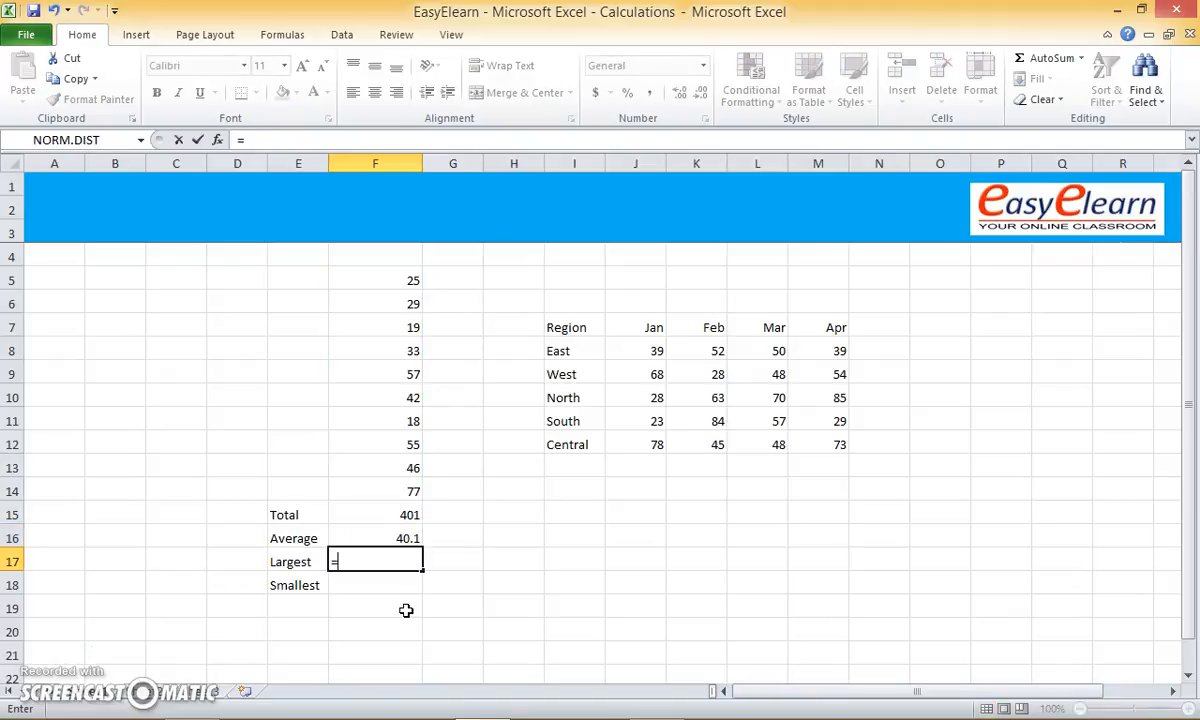
text(MAX()
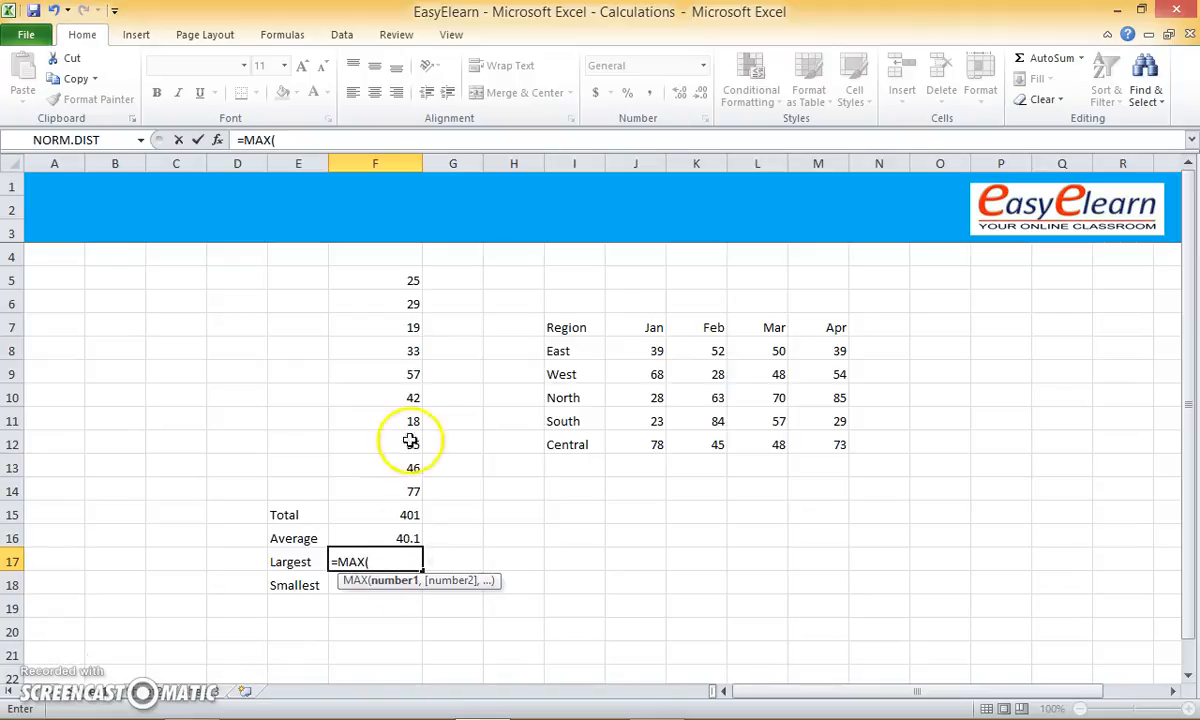
drag(384, 276, 401, 490)
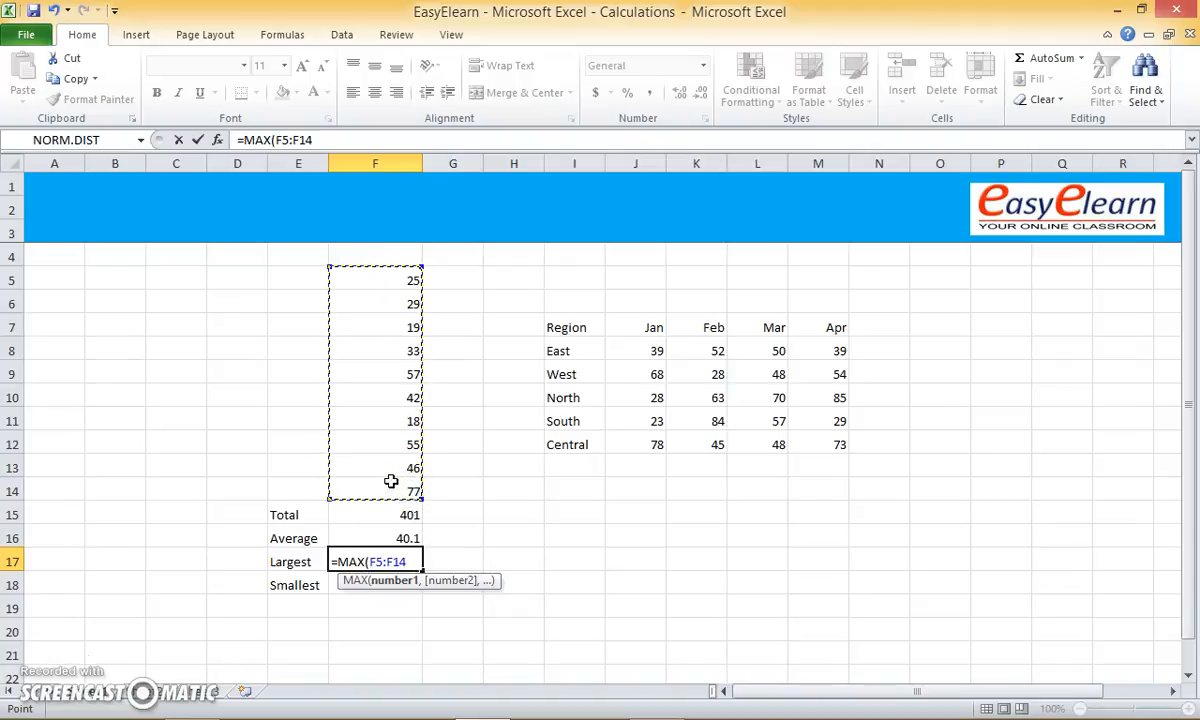
text())
key(Return)
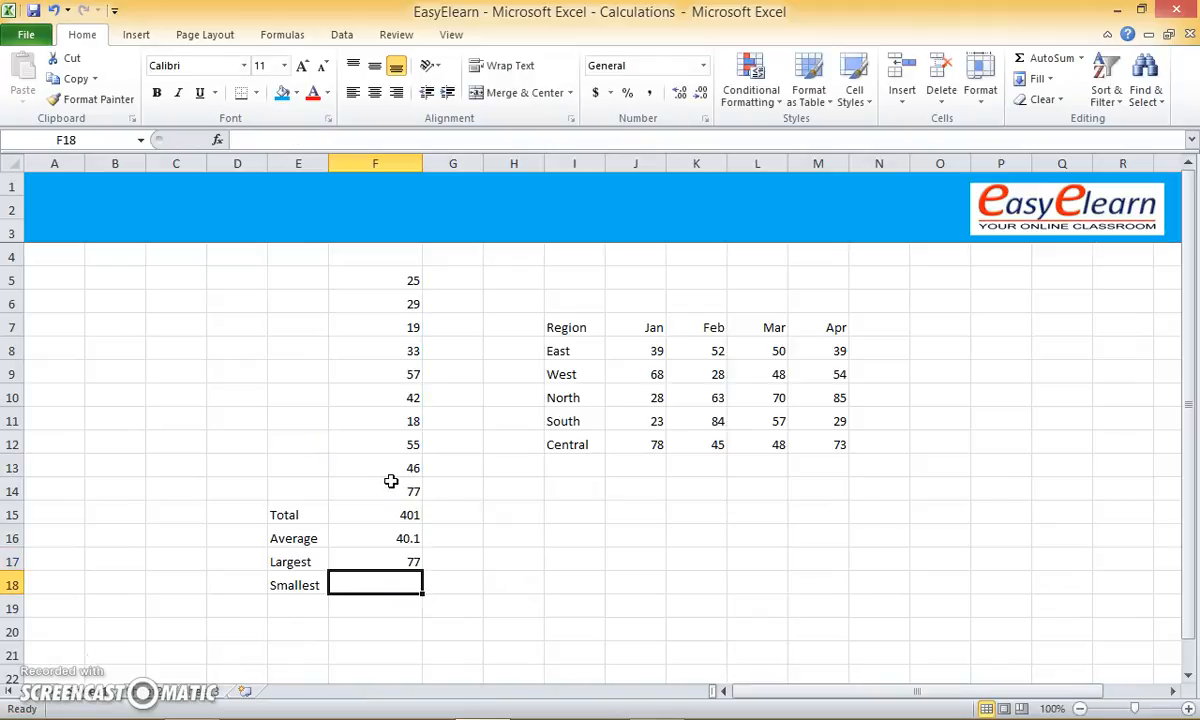
Enter the formula =MIN(F5:F14) in cell F18 beside the Smallest label.
text(=MIN()
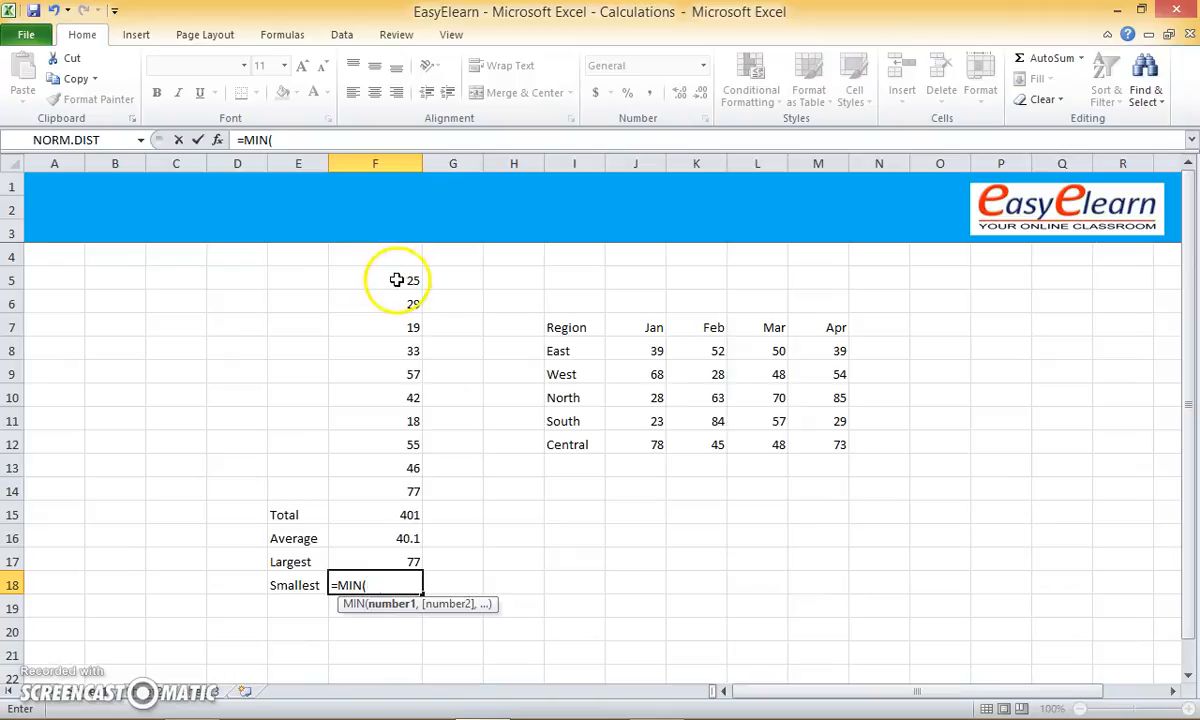
drag(388, 278, 378, 482)
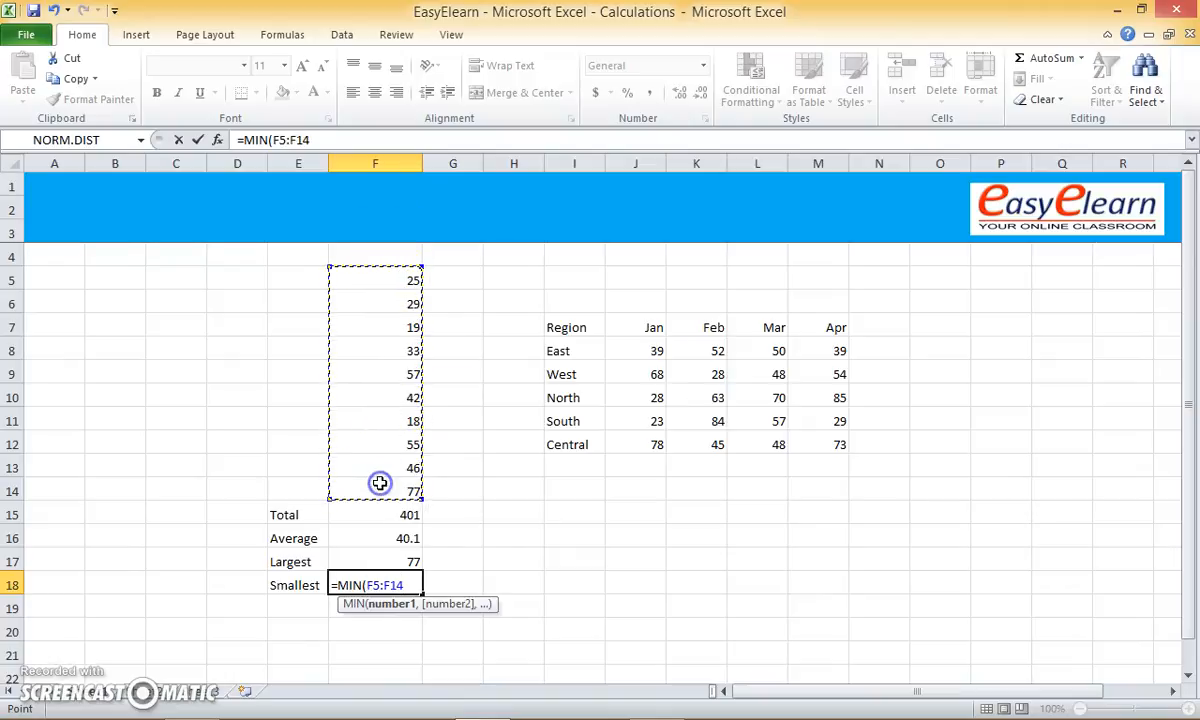
text())
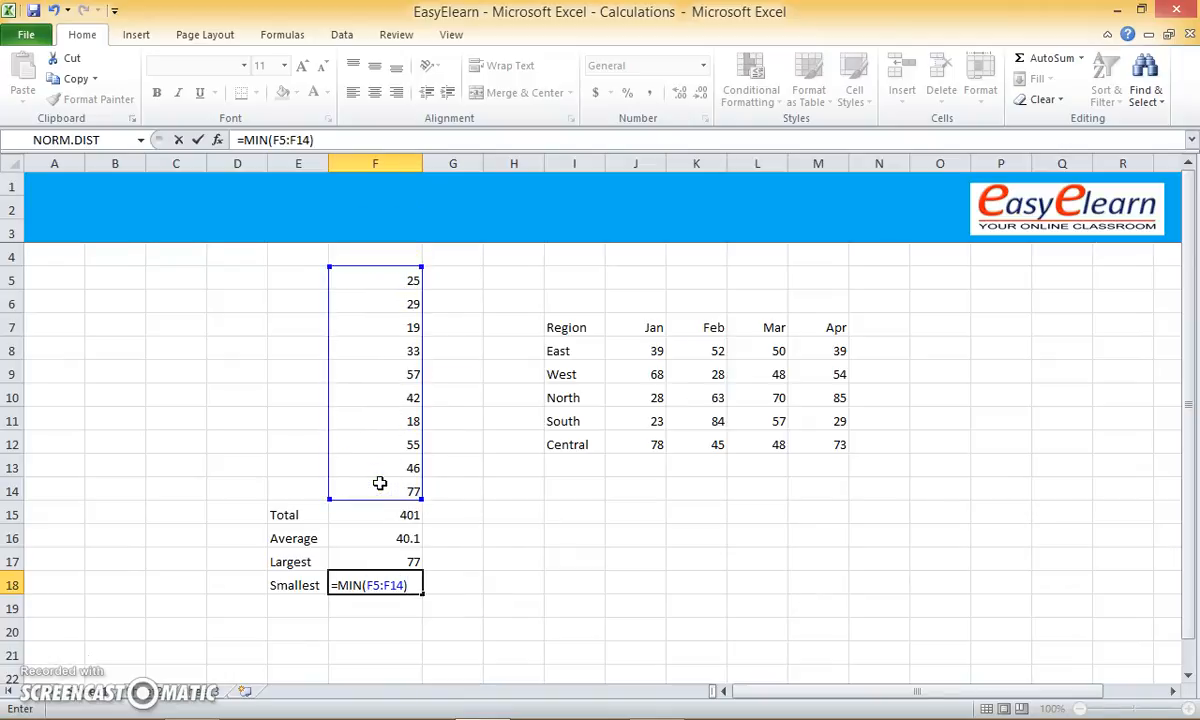
key(Return)
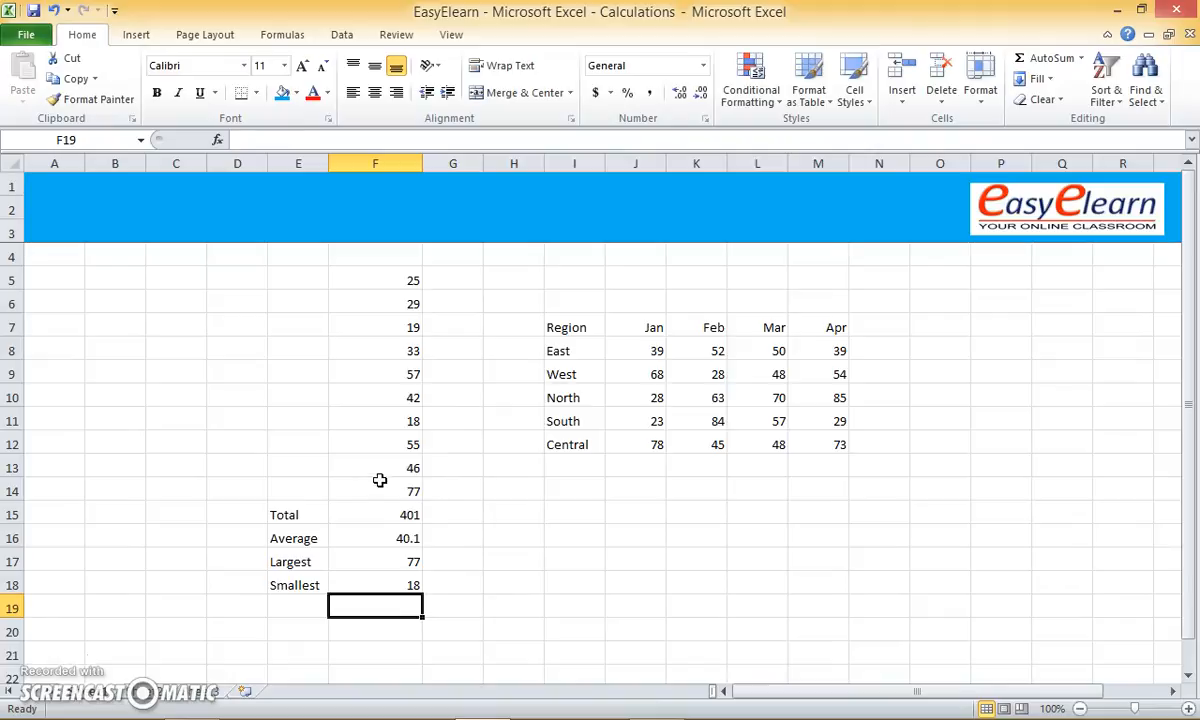
Fill the summary block E15:F18, from Total to Smallest, with standard yellow.
drag(316, 510, 373, 573)
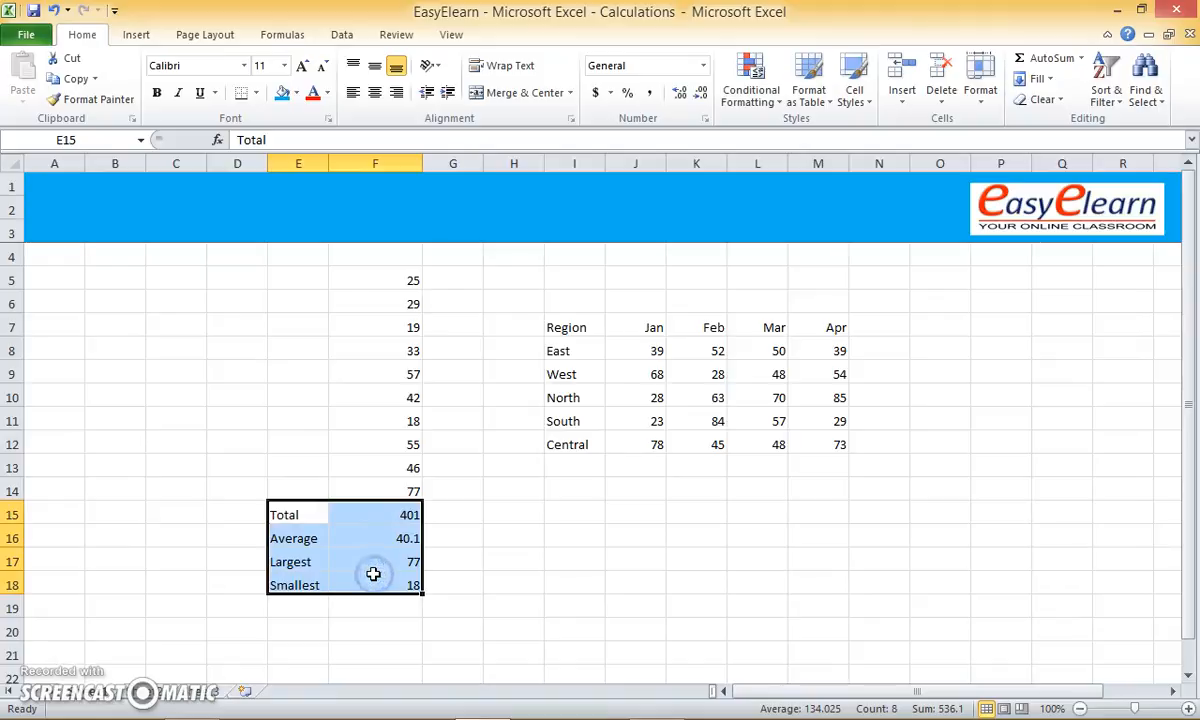
click(296, 96)
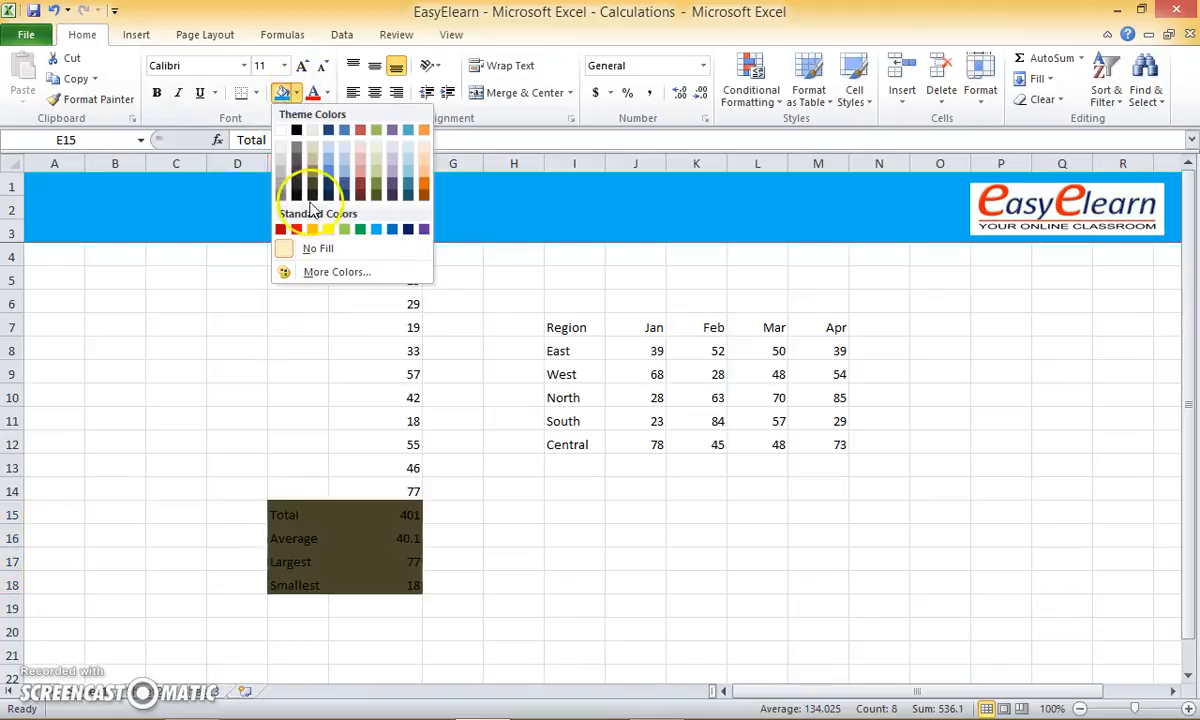
click(328, 231)
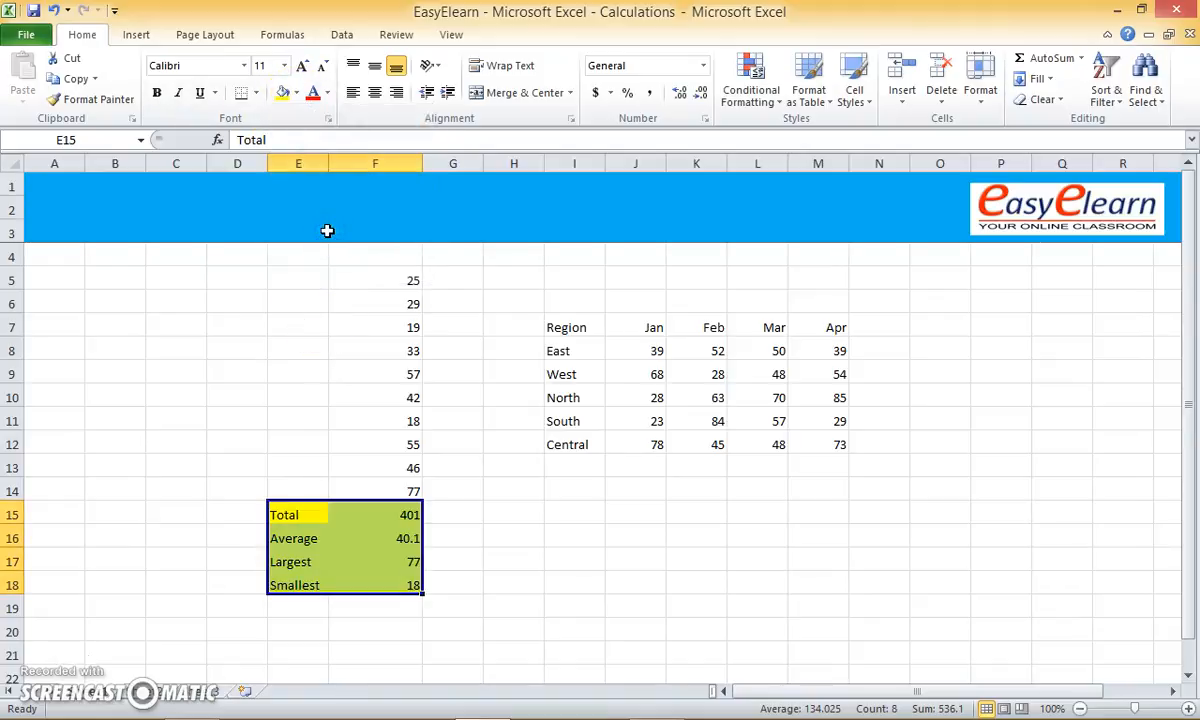
Change the first two numbers of the column, setting F5 to 250 and F6 to 2.
click(387, 280)
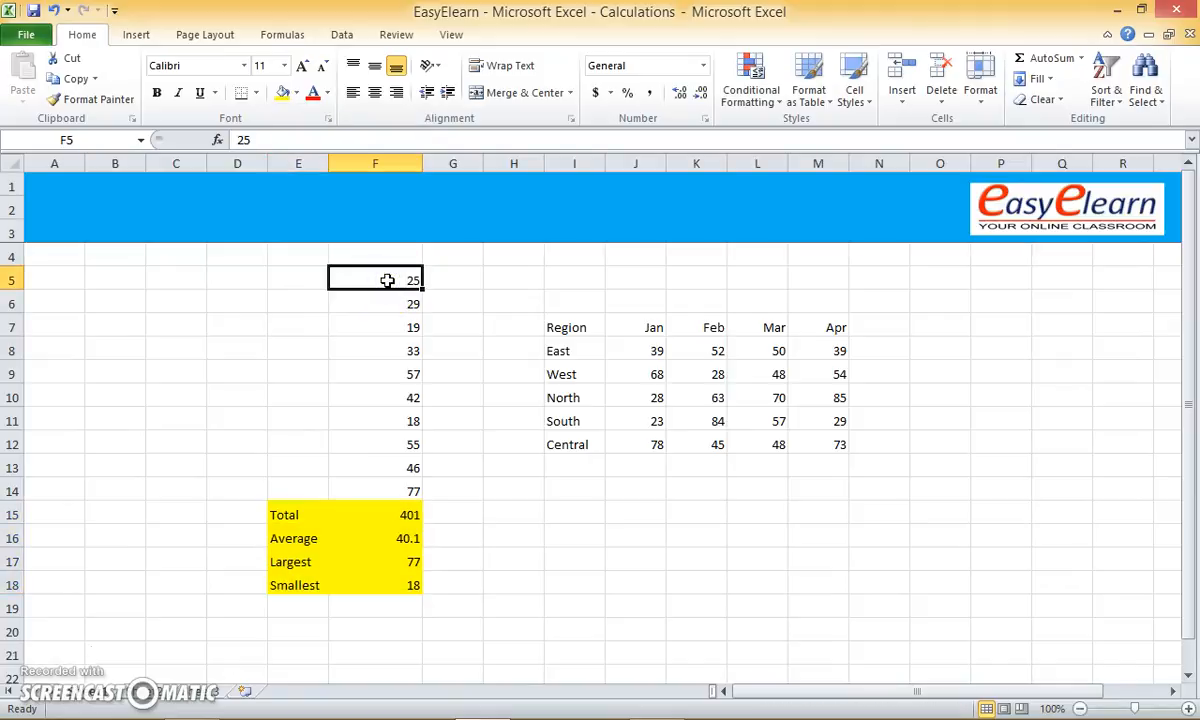
text(250)
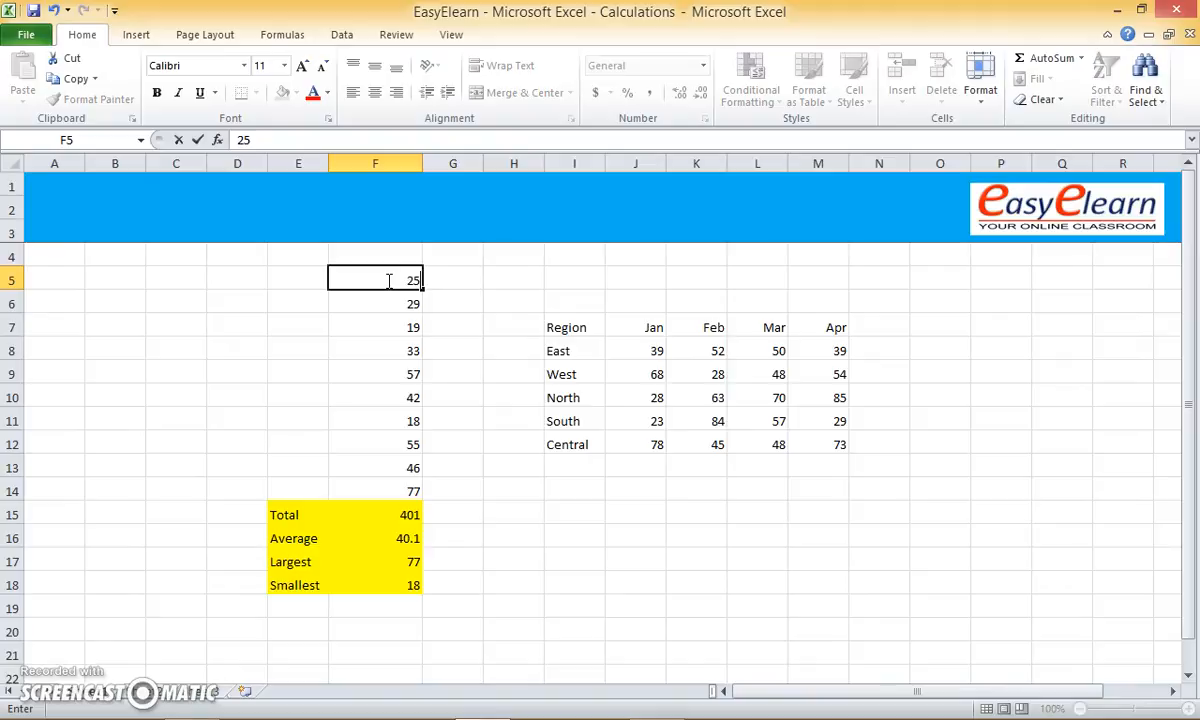
key(Return)
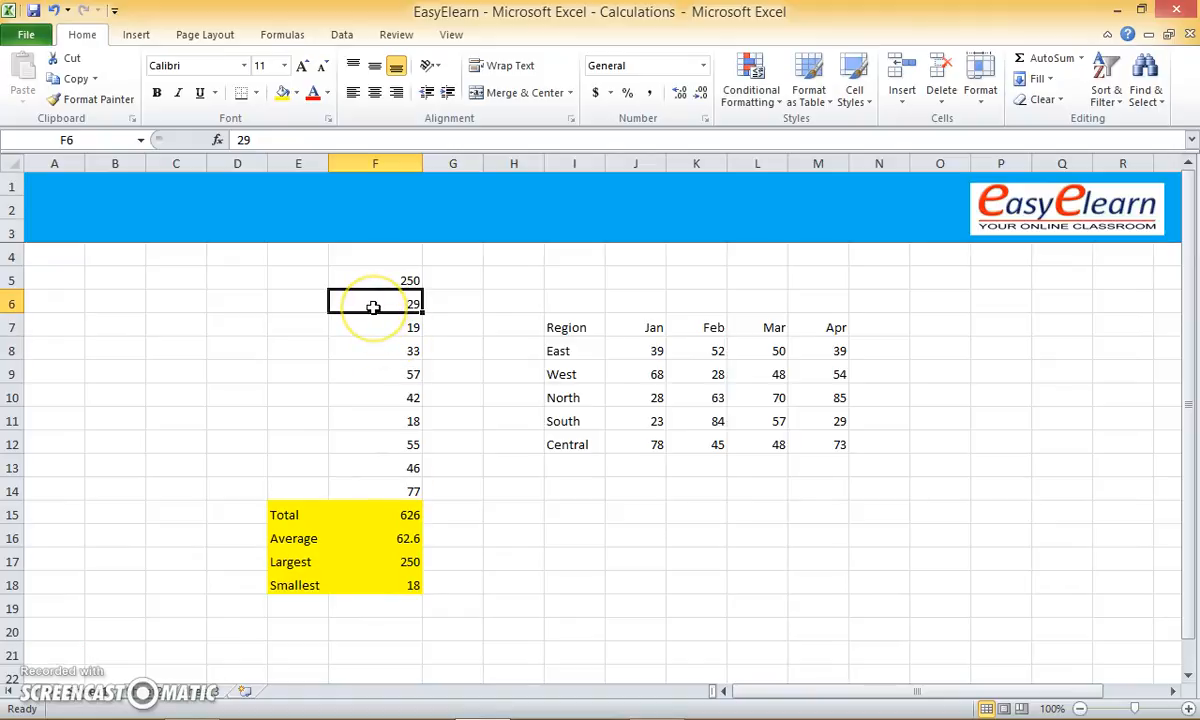
text(2)
key(Return)
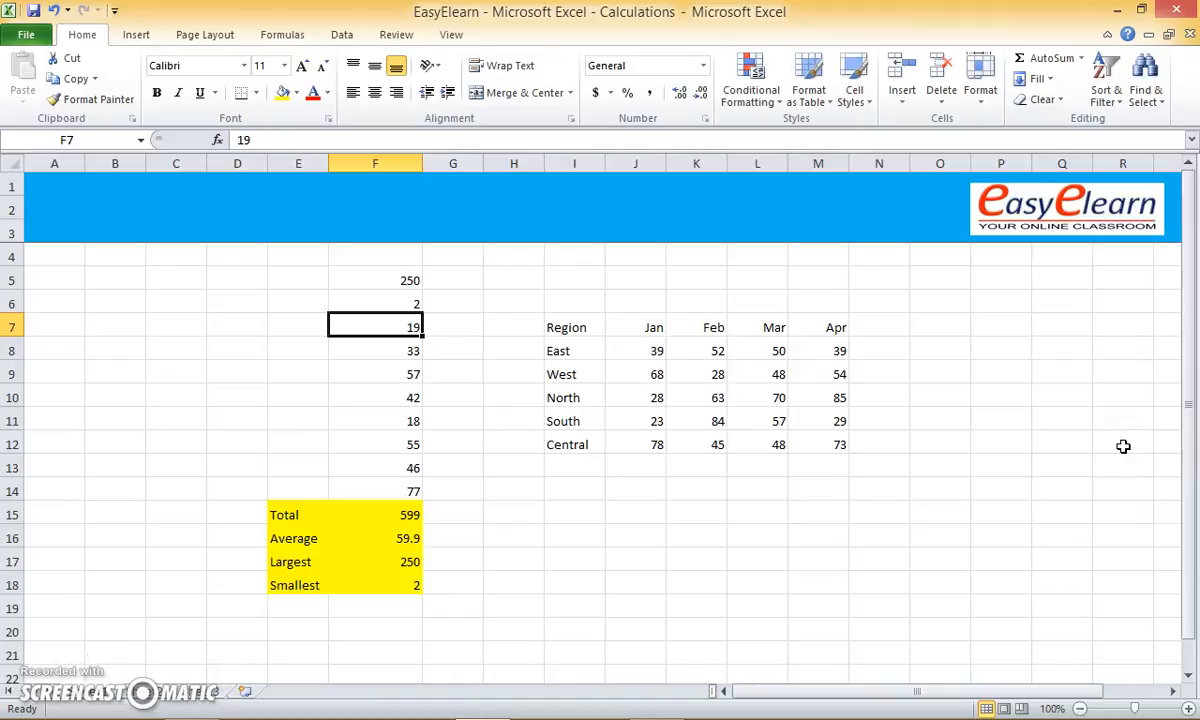
Inspect the formula and its referenced range in the Total cell F15.
double_click(382, 511)
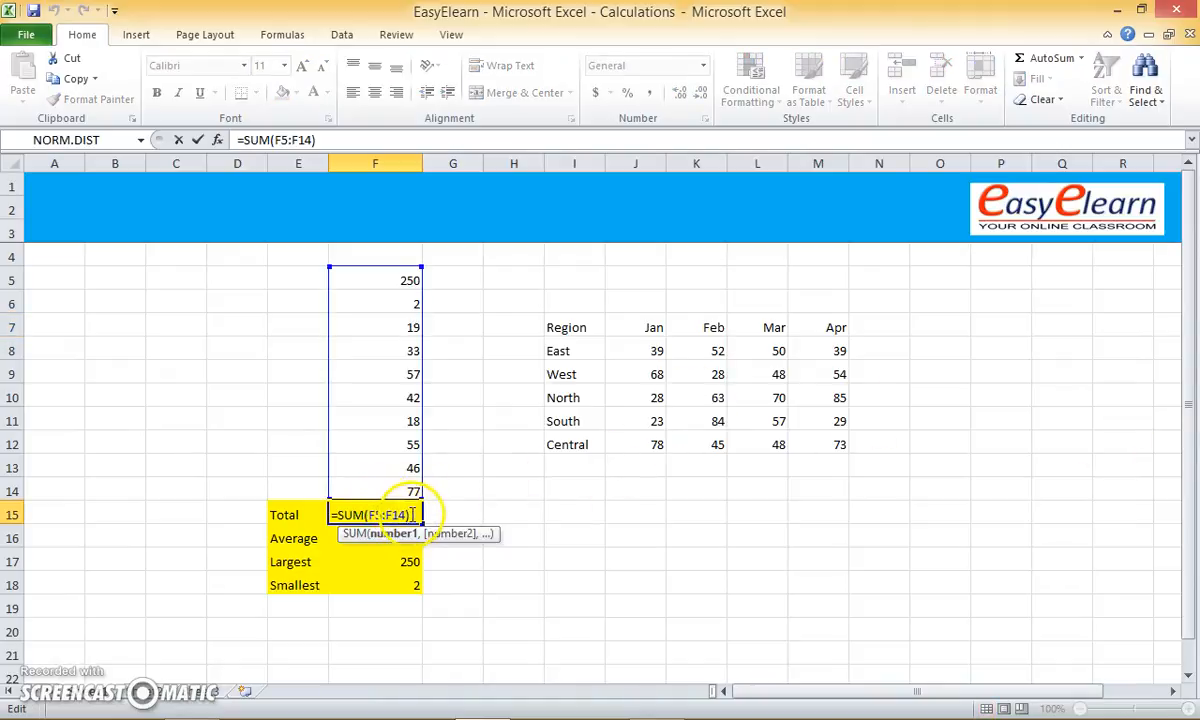
click(414, 514)
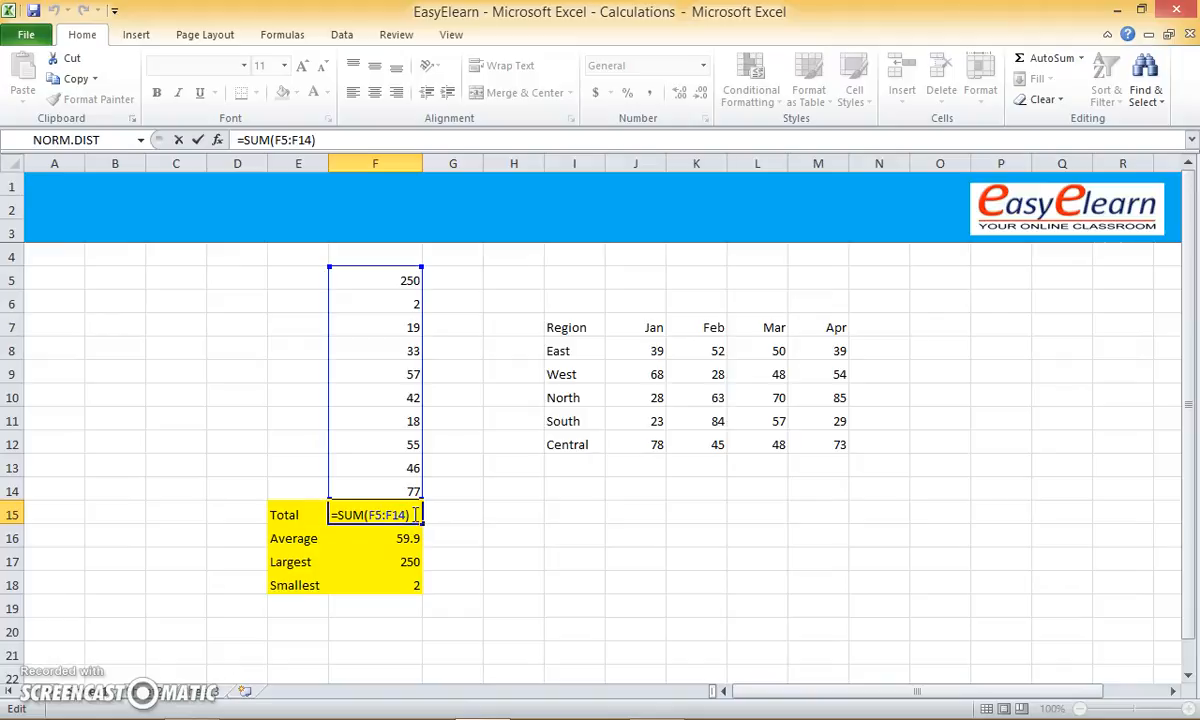
key(Return)
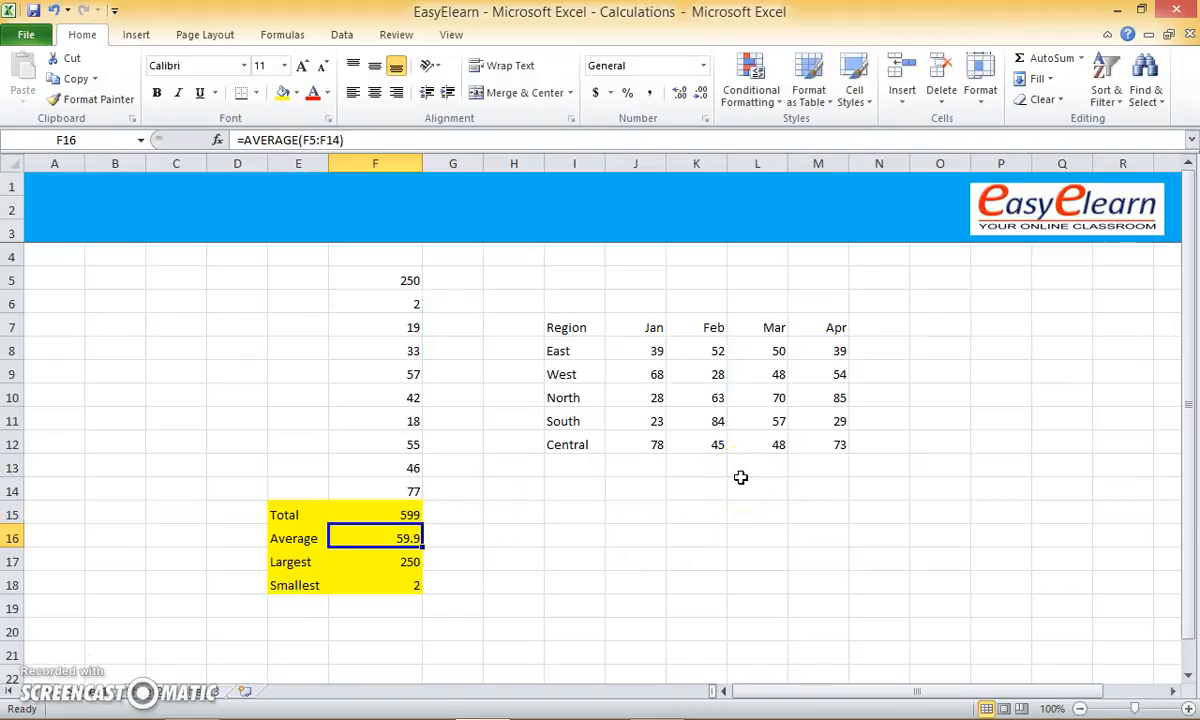
Label the region table's total row in I13 and total column in N7 as TOTAL.
click(570, 468)
text(T)
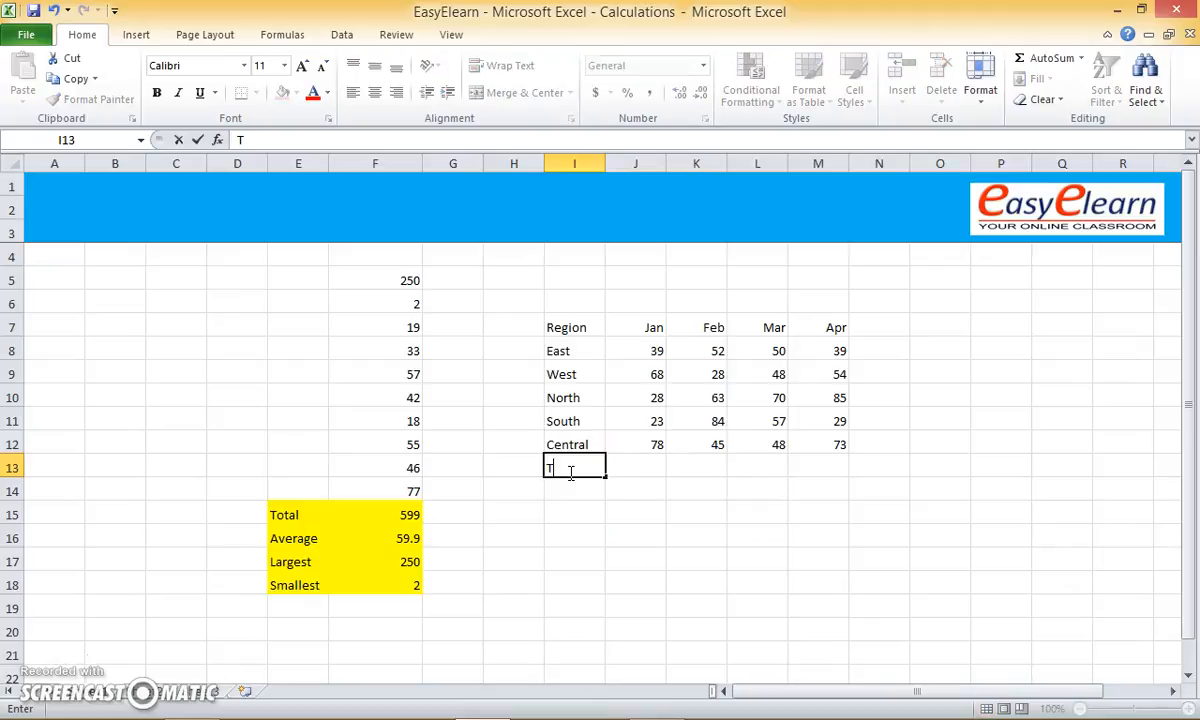
text(OTAL)
click(871, 320)
text(TOTAL)
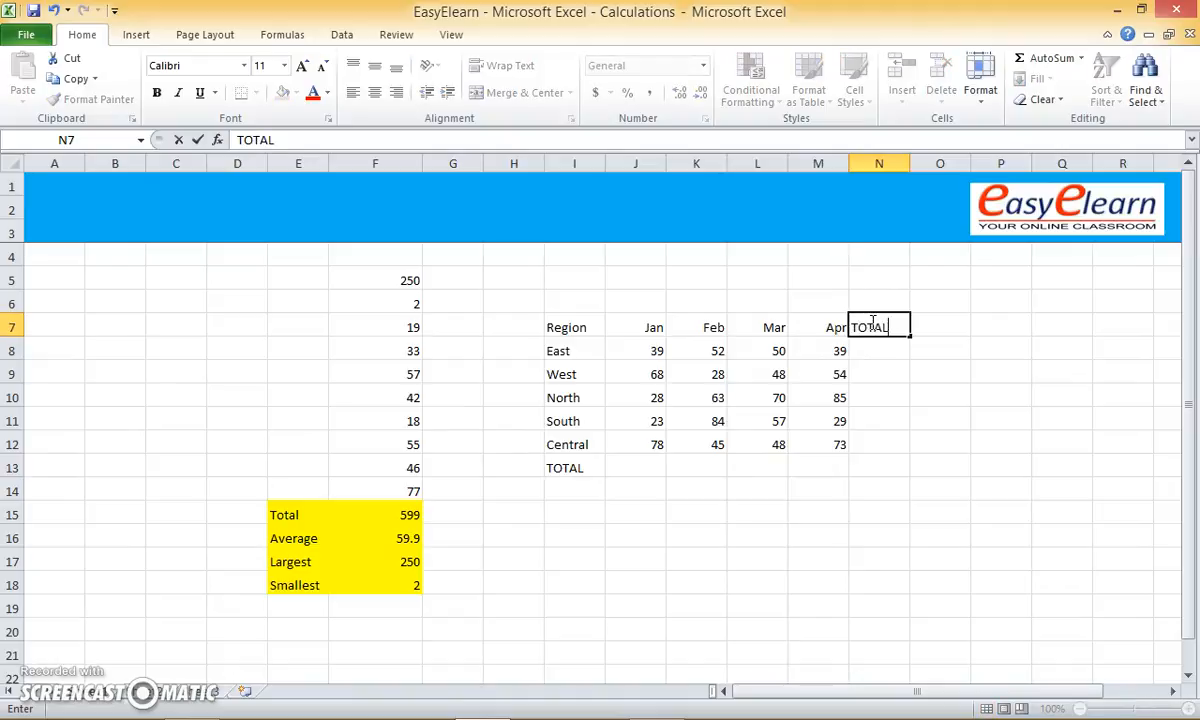
key(Return)
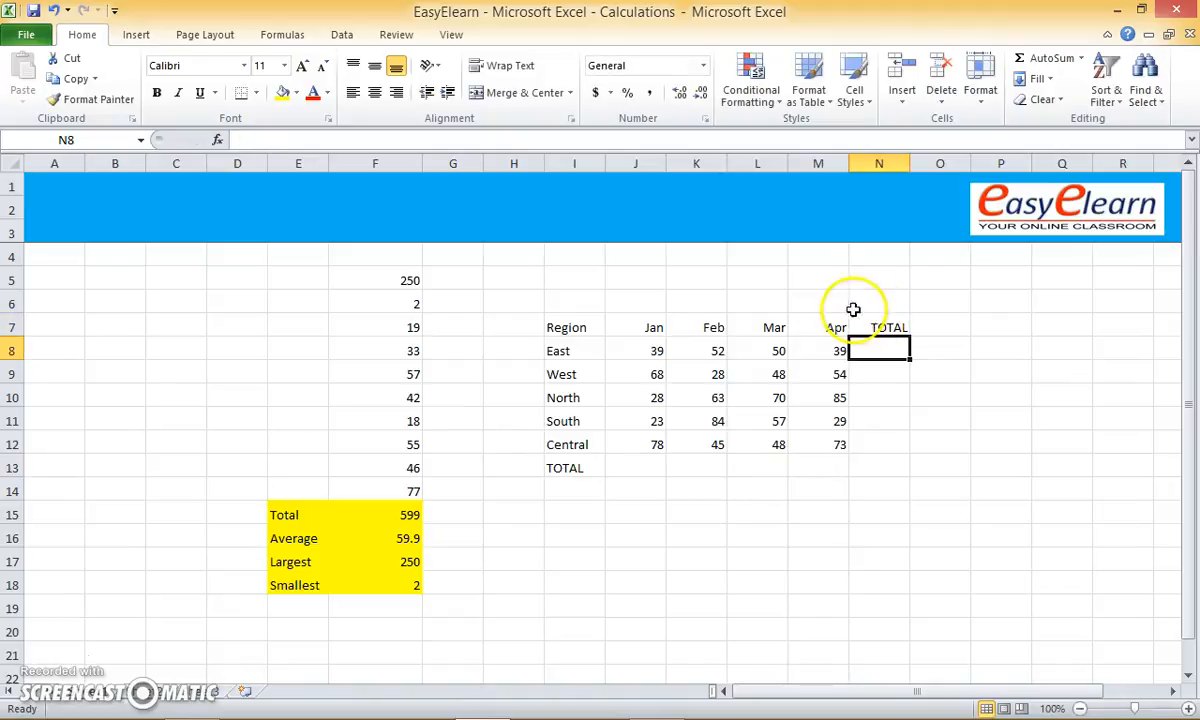
click(655, 469)
click(685, 465)
click(734, 464)
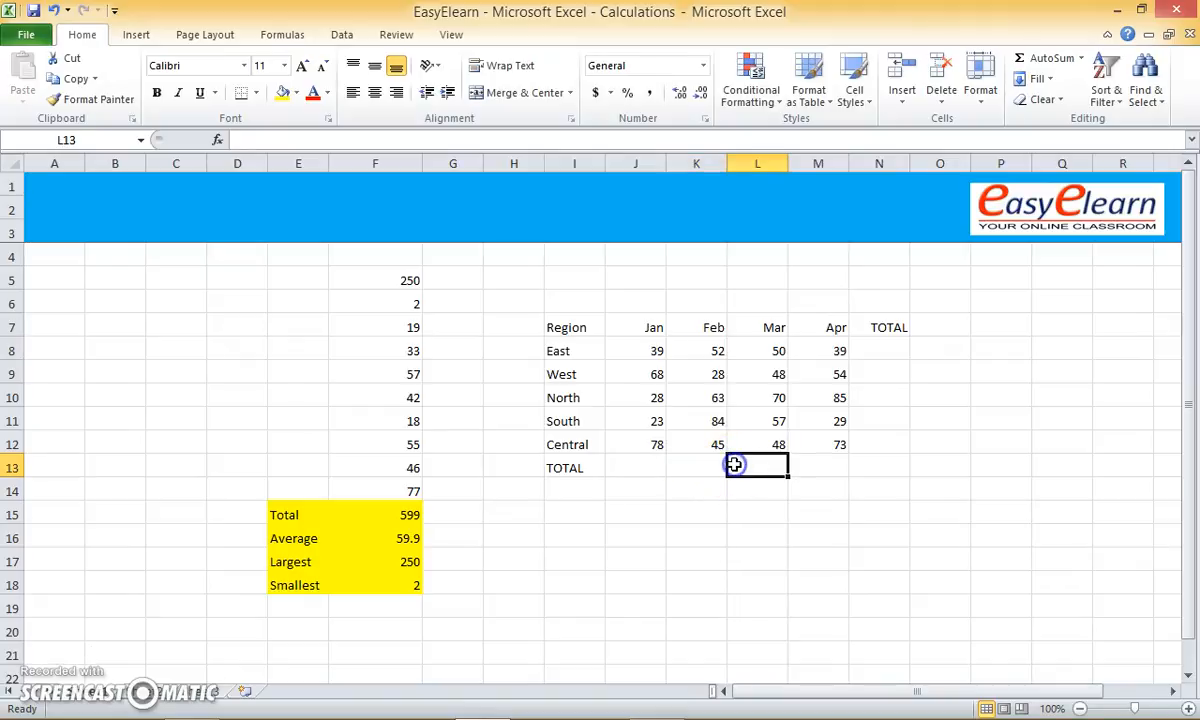
click(816, 463)
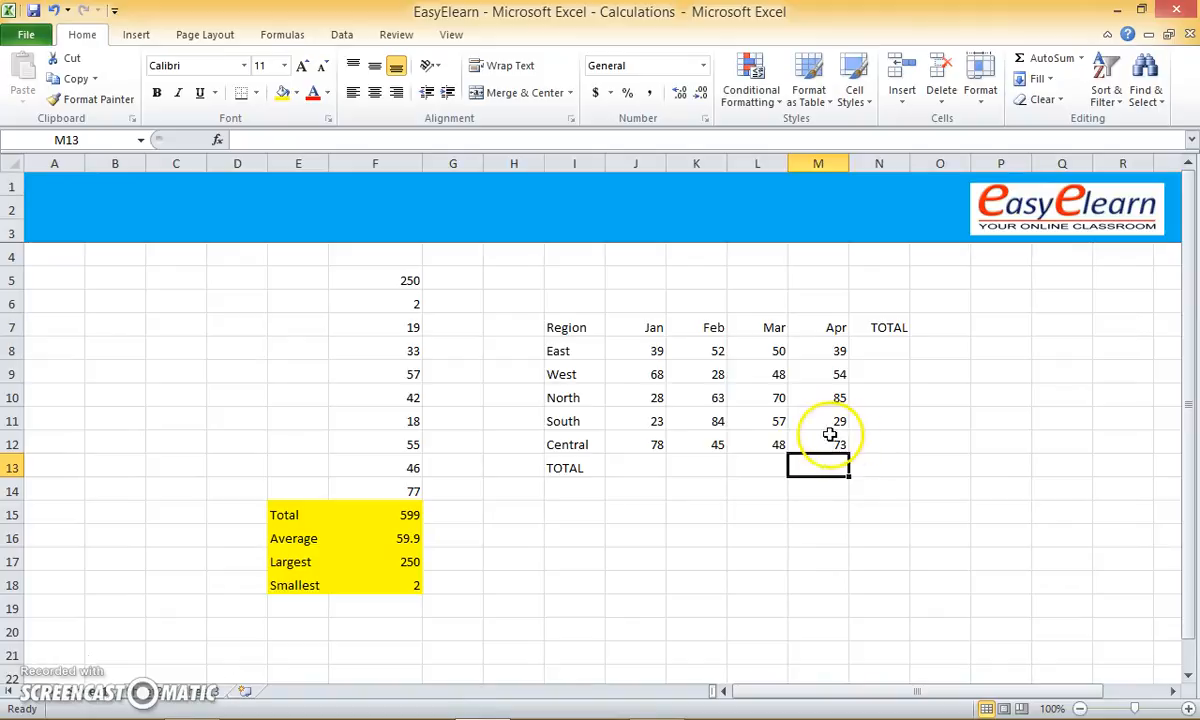
Use AutoSum on J8:J13 to put the January total in J13, and check the resulting formula.
drag(651, 349, 636, 460)
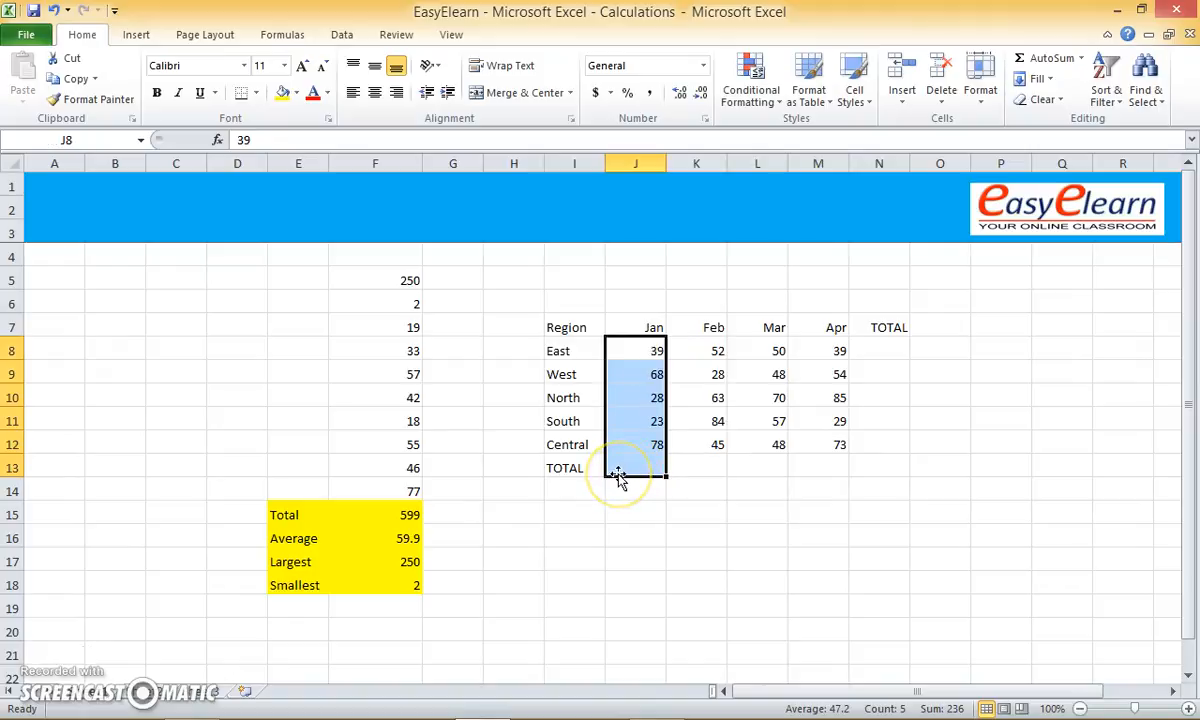
click(1022, 60)
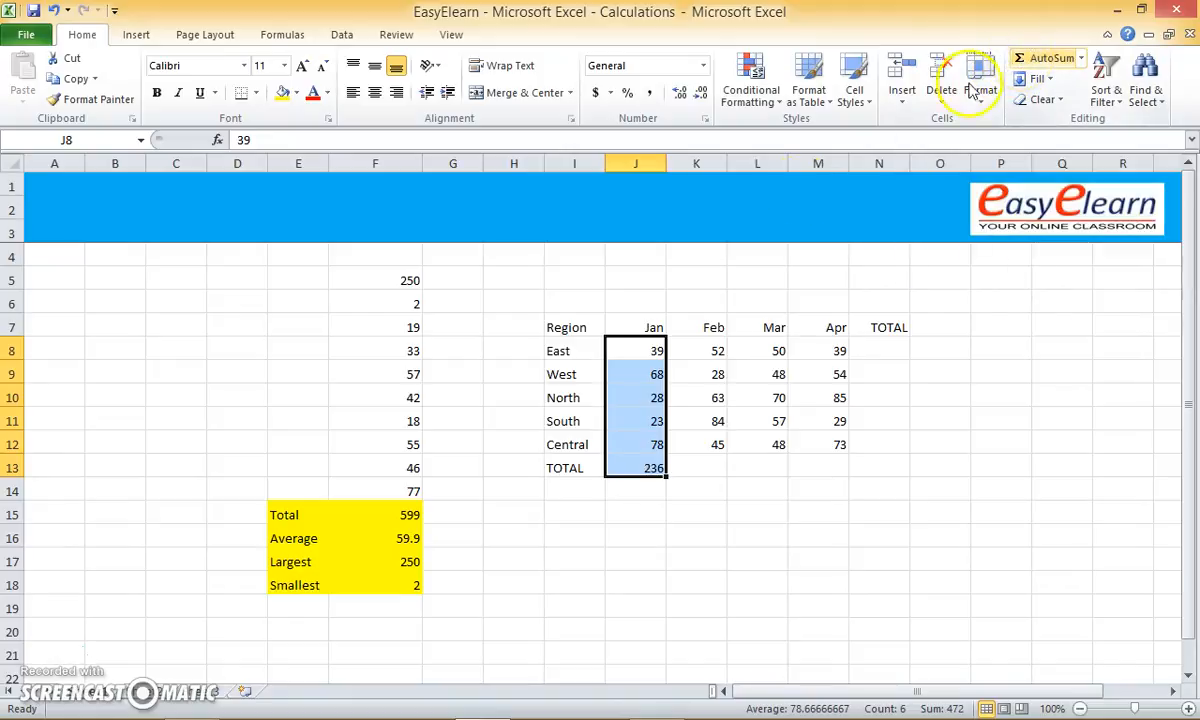
click(645, 468)
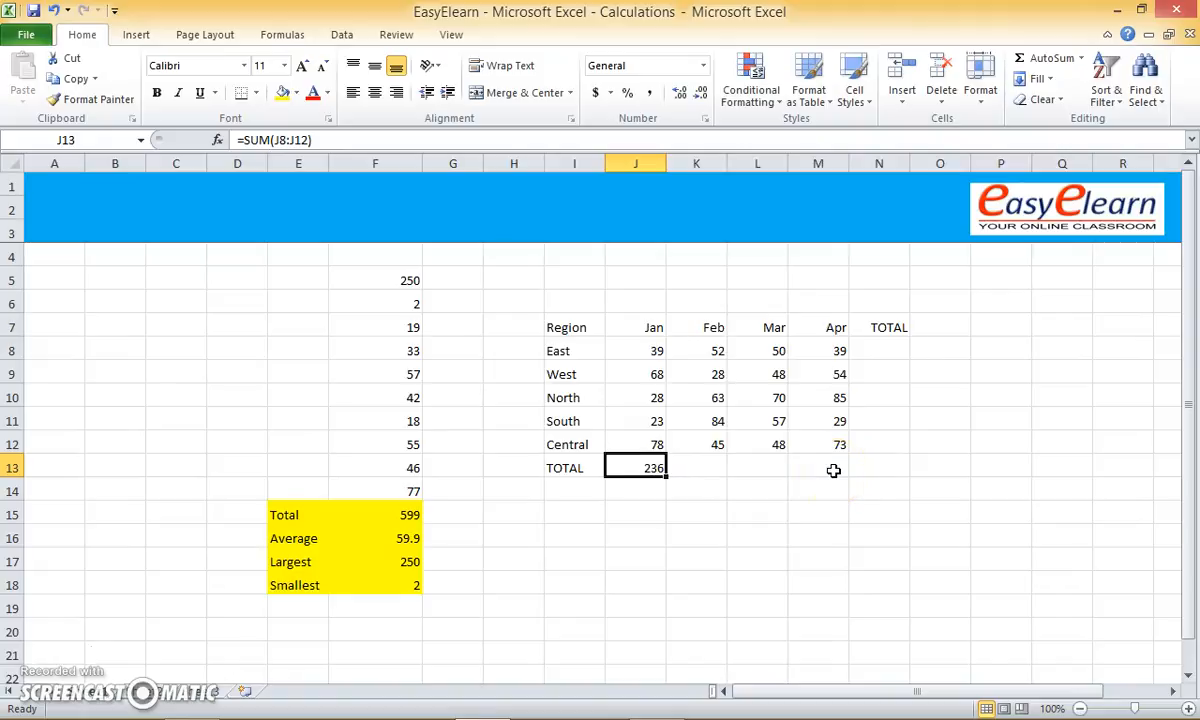
Fill the January total formula from J13 across to M13 for the February, March and April totals.
click(642, 492)
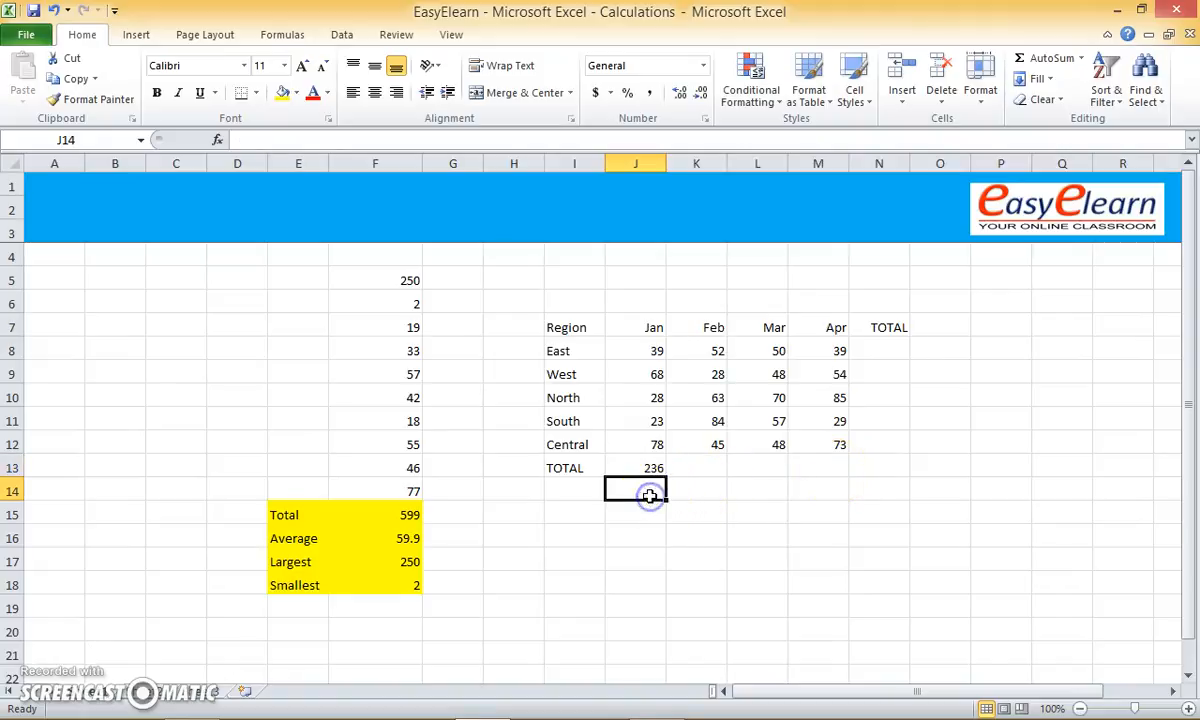
click(634, 469)
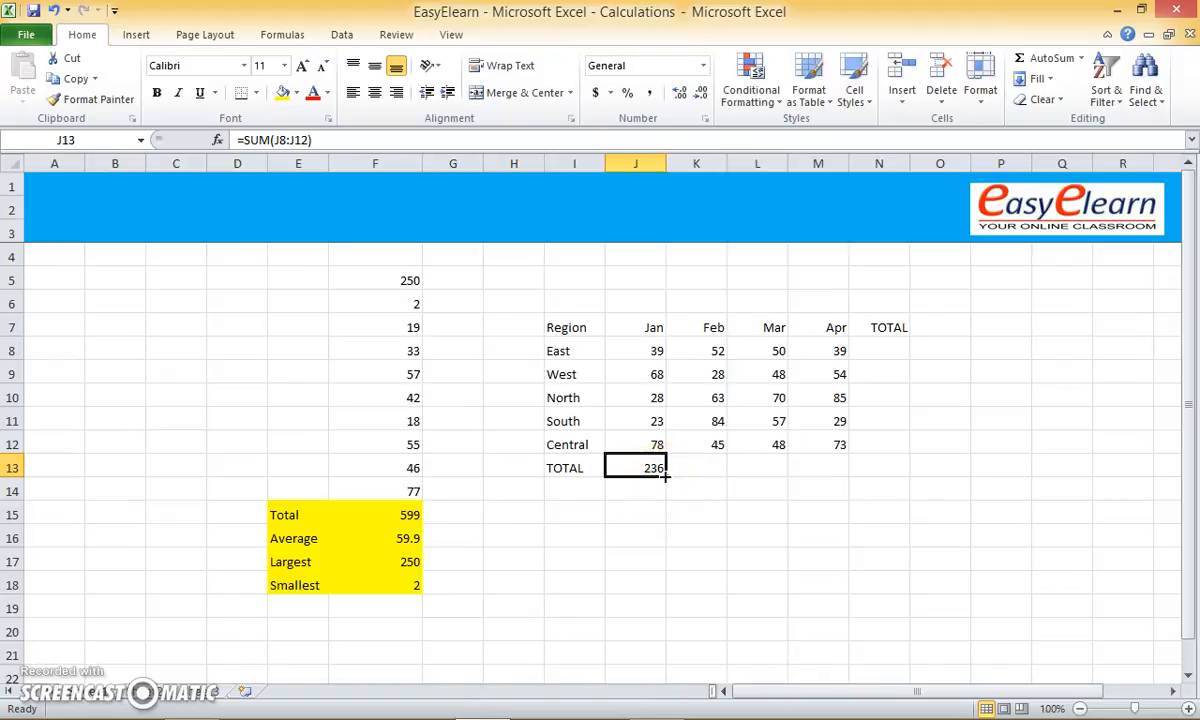
drag(664, 476, 833, 470)
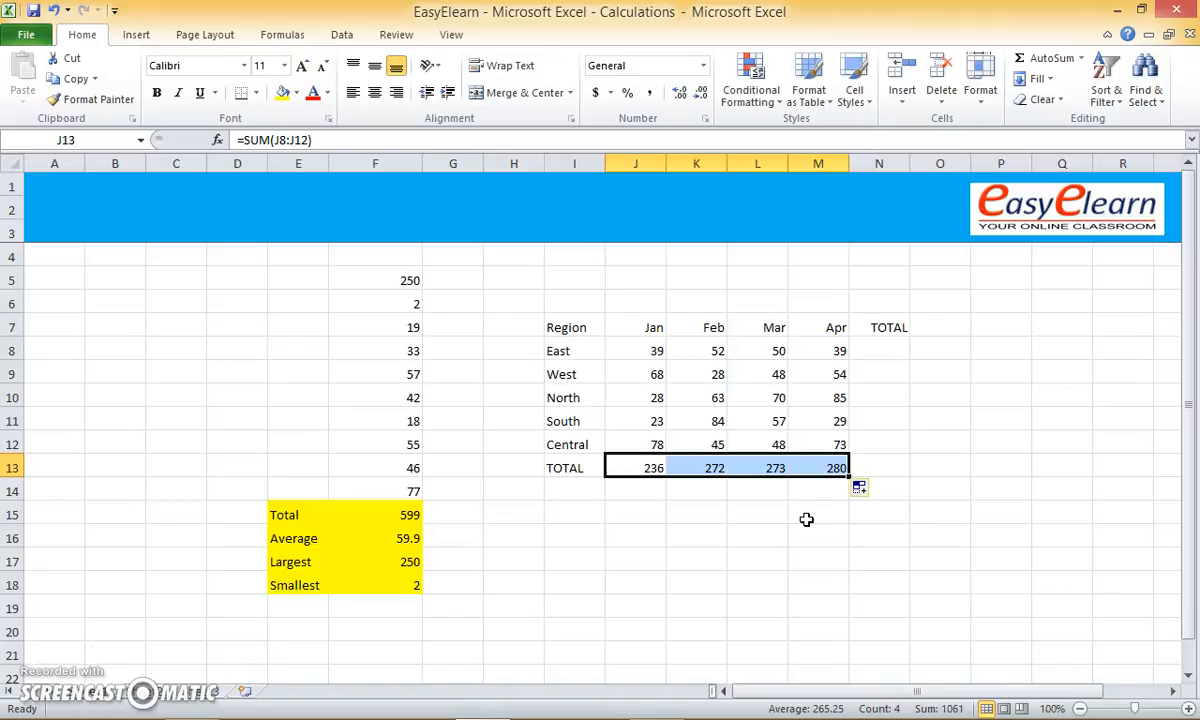
Use AutoSum on J8:N8 for the East total and fill the formula down the TOTAL column to N13.
click(875, 347)
drag(657, 350, 862, 350)
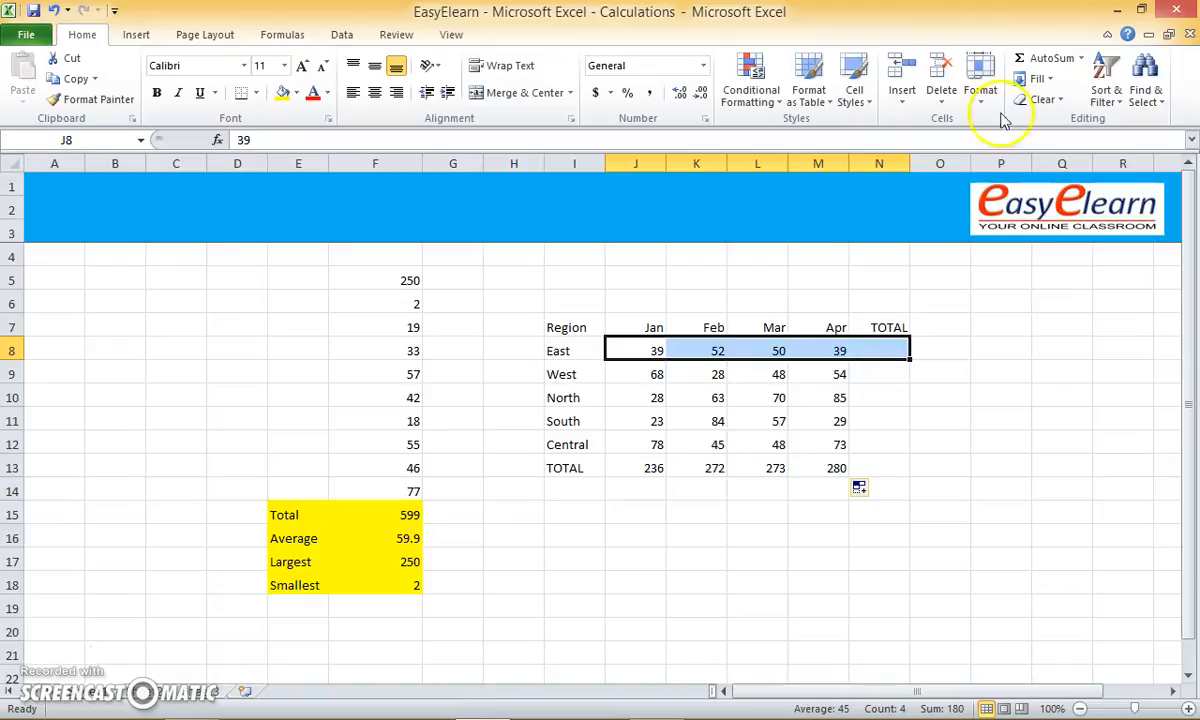
click(1020, 60)
click(892, 347)
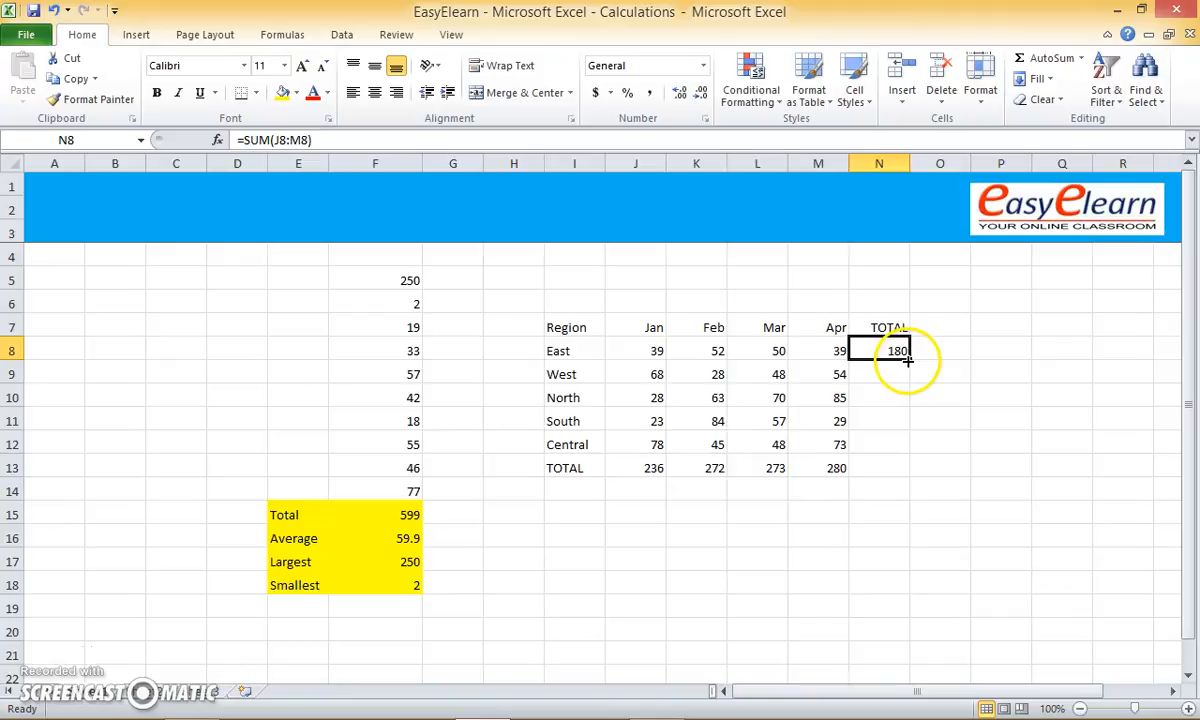
drag(906, 358, 904, 469)
click(886, 506)
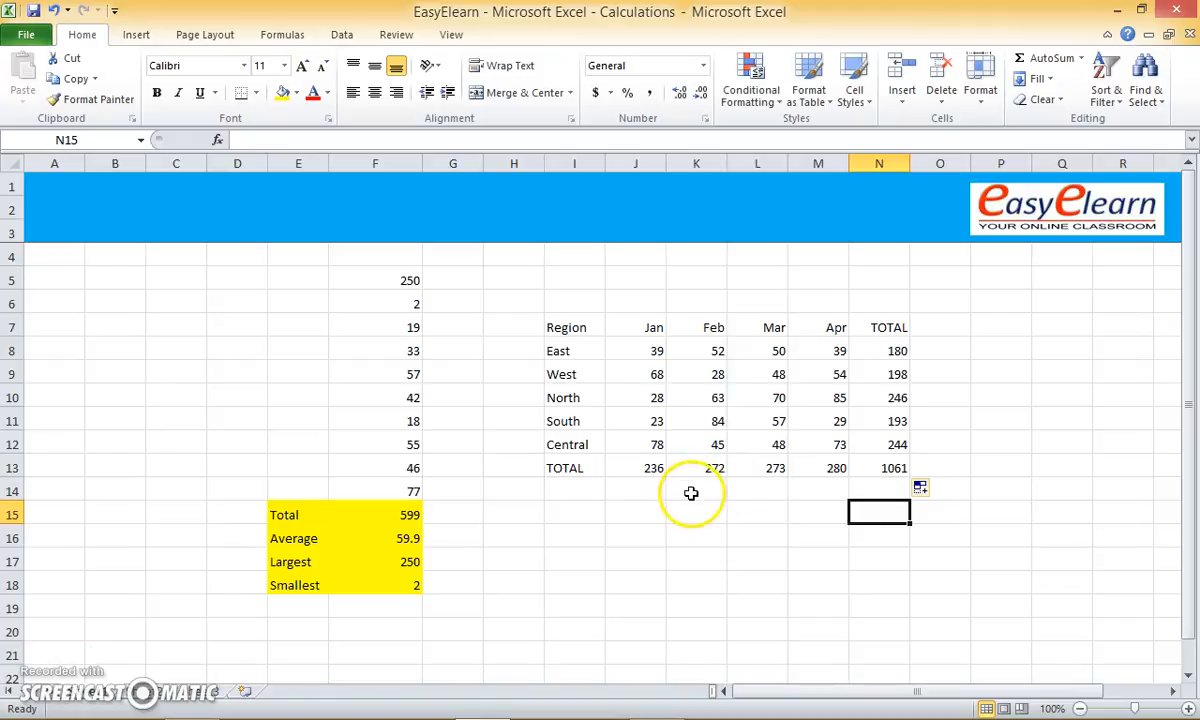
Clear all totals from the TOTAL row J13:N13 and the TOTAL column N8:N12.
drag(643, 470, 853, 467)
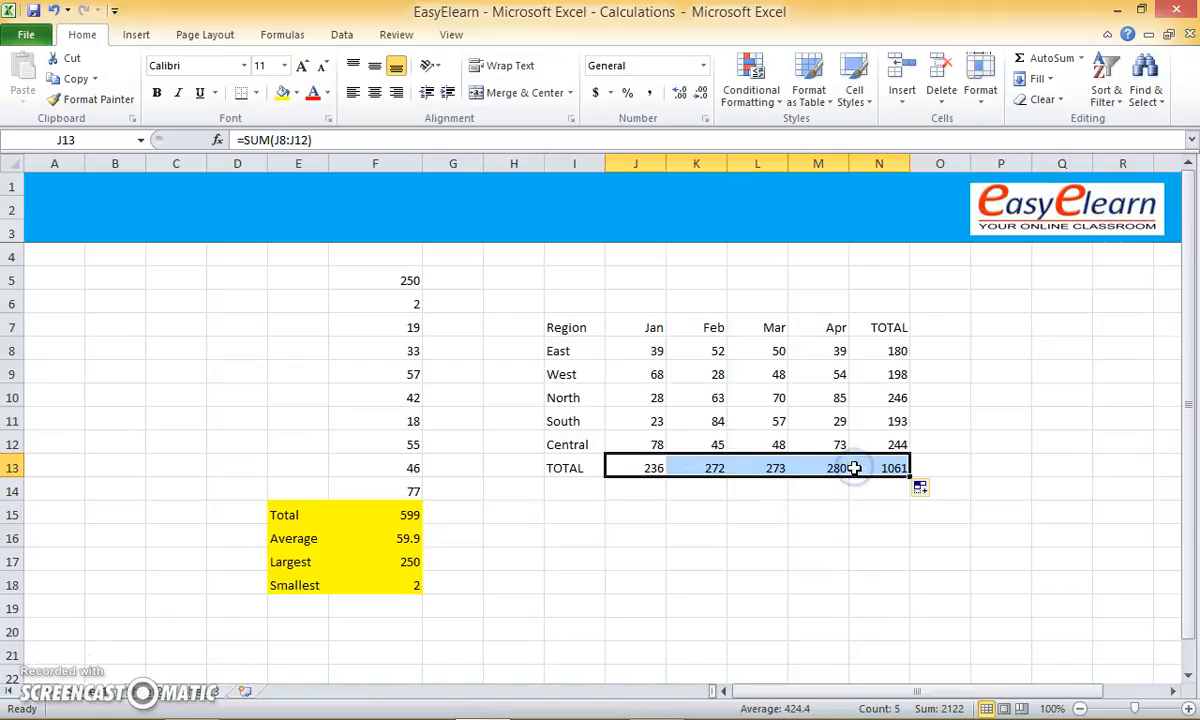
key(Delete)
drag(898, 348, 904, 446)
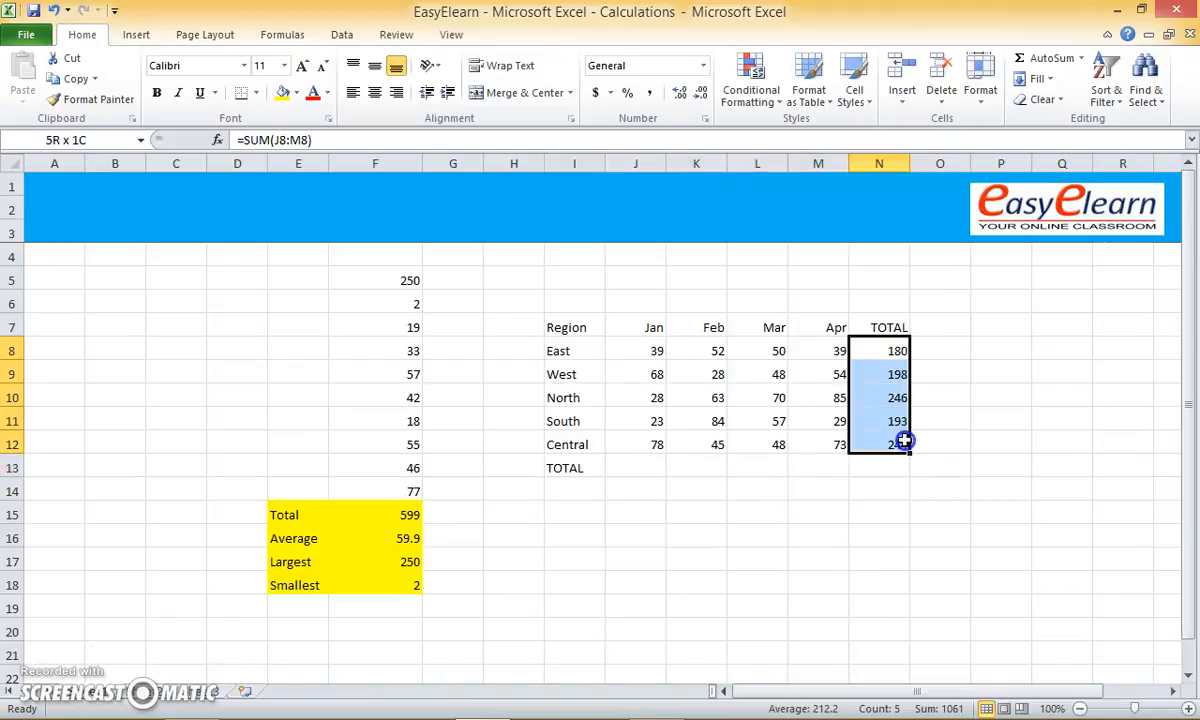
key(Delete)
click(889, 508)
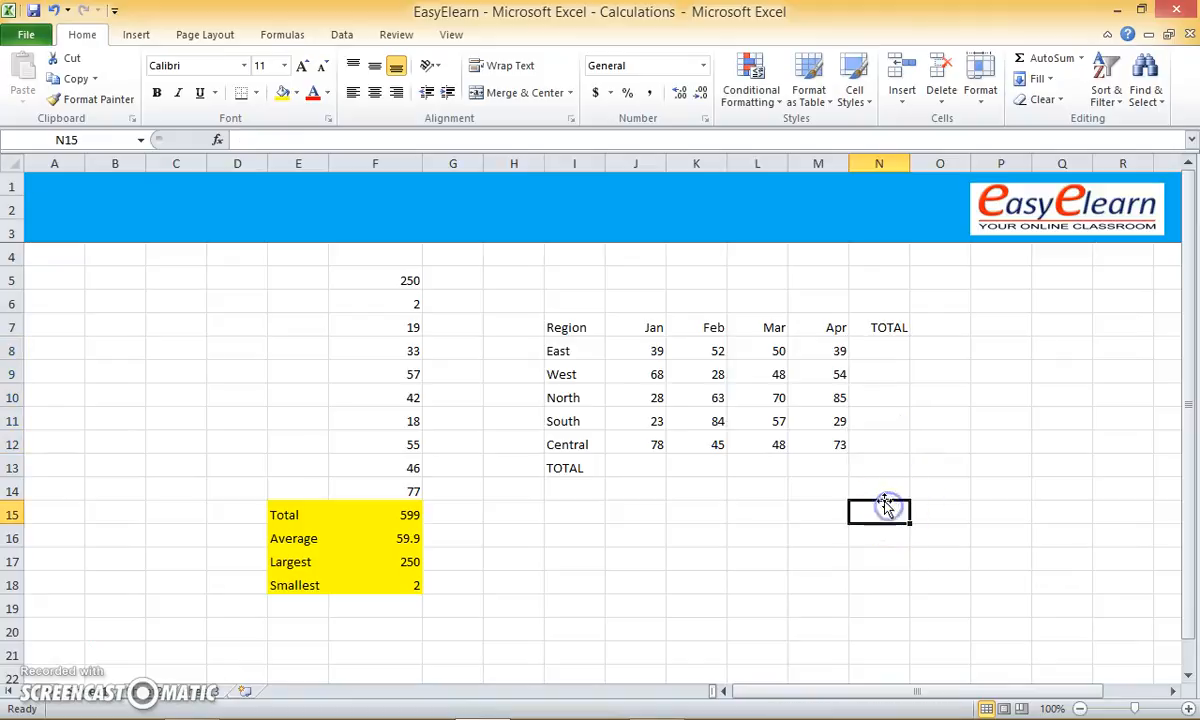
Use AutoSum on the whole block J8:N13 to produce all row and column totals at once.
drag(658, 350, 861, 465)
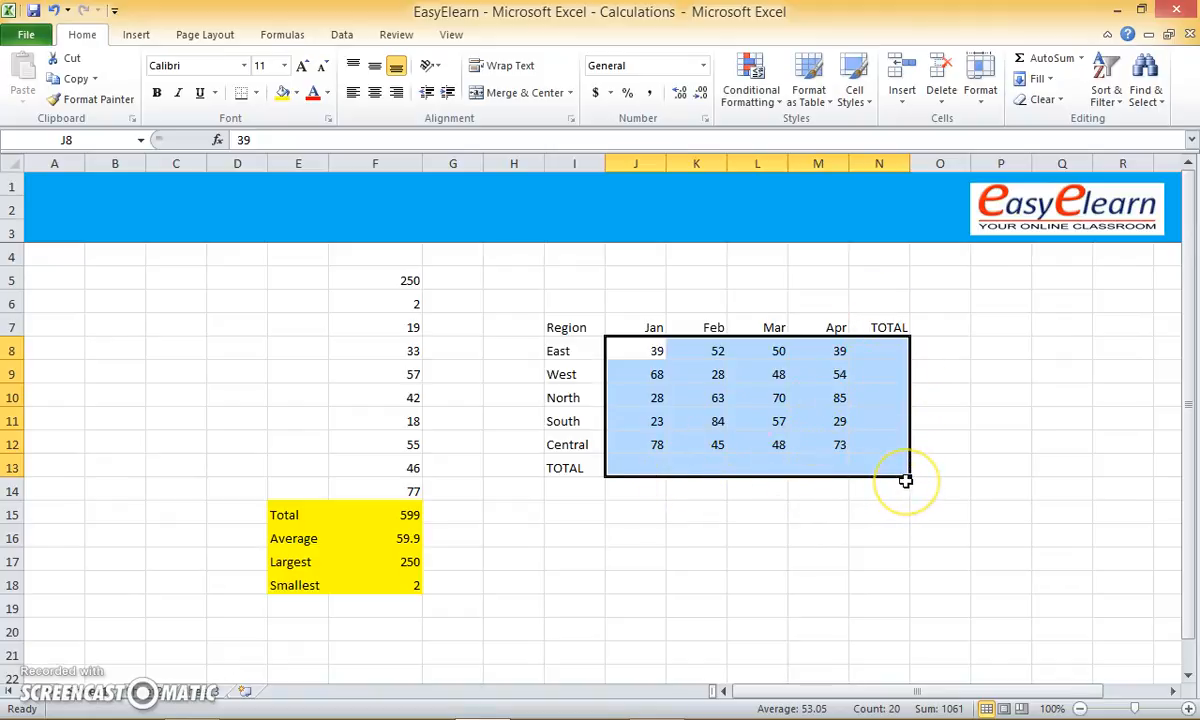
click(1043, 60)
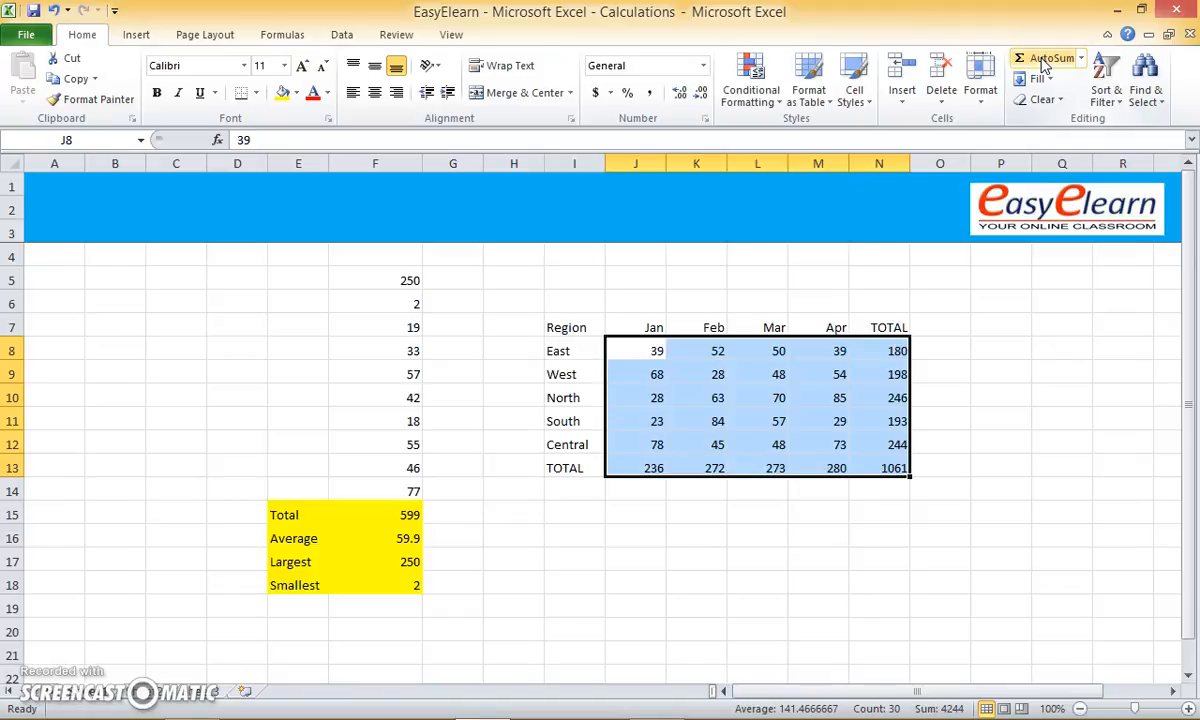
click(589, 503)
Apply all borders to the region table I7:N13 and center its contents.
drag(583, 325, 867, 462)
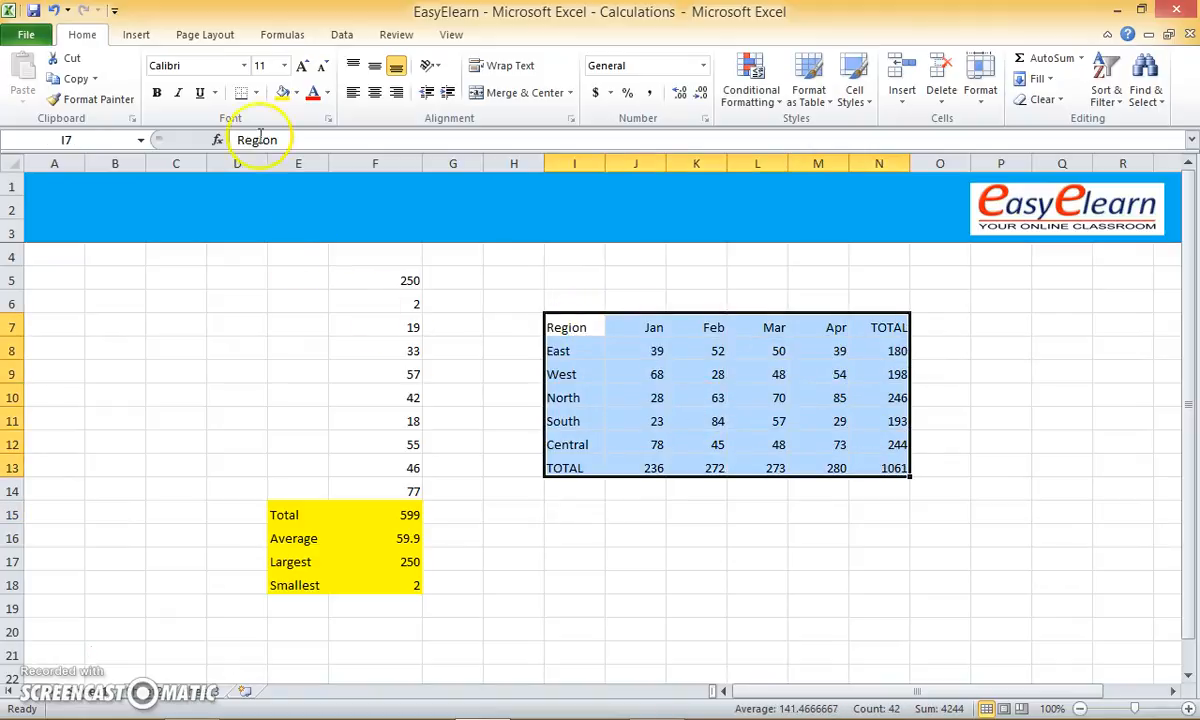
click(255, 93)
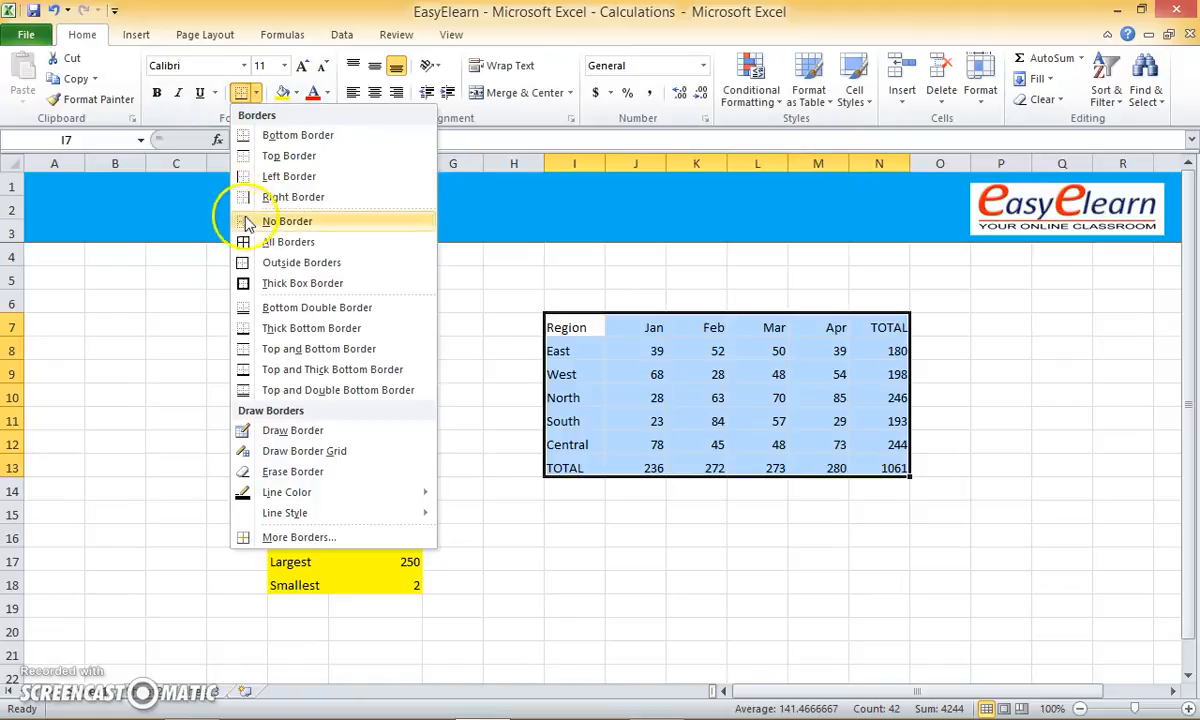
click(247, 242)
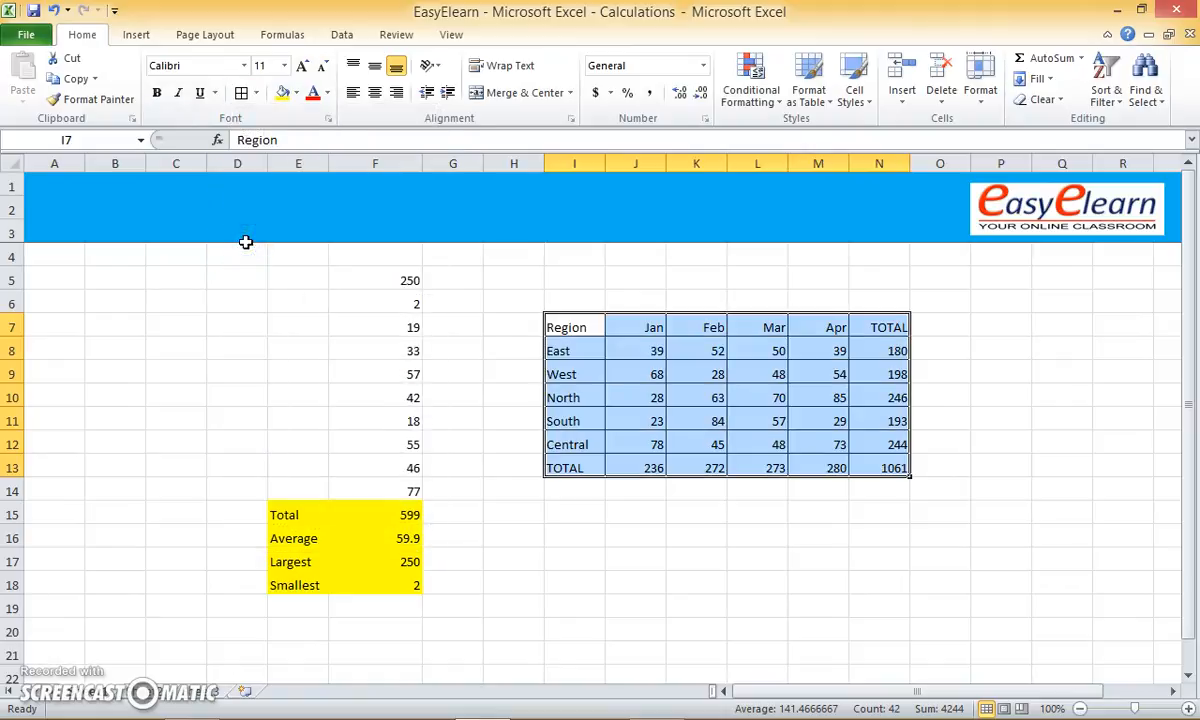
click(374, 93)
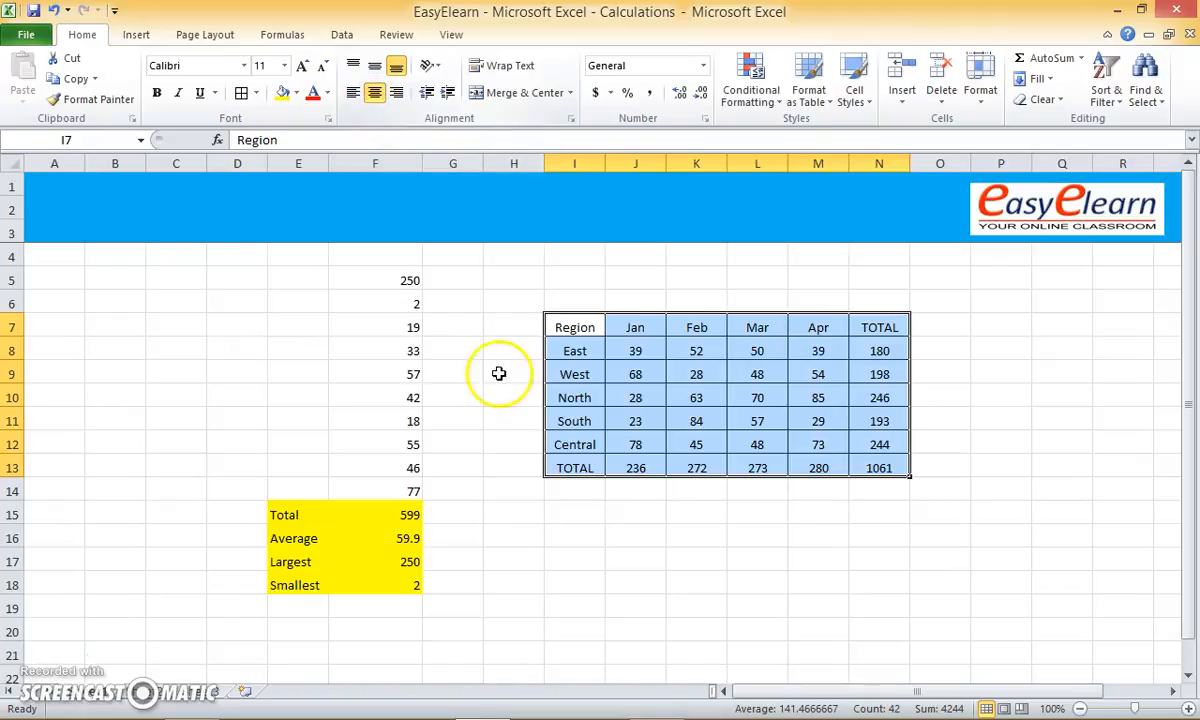
click(592, 494)
Make the region labels in I7:I13 and the column headings in J7:N7 bold.
drag(575, 328, 575, 468)
click(157, 93)
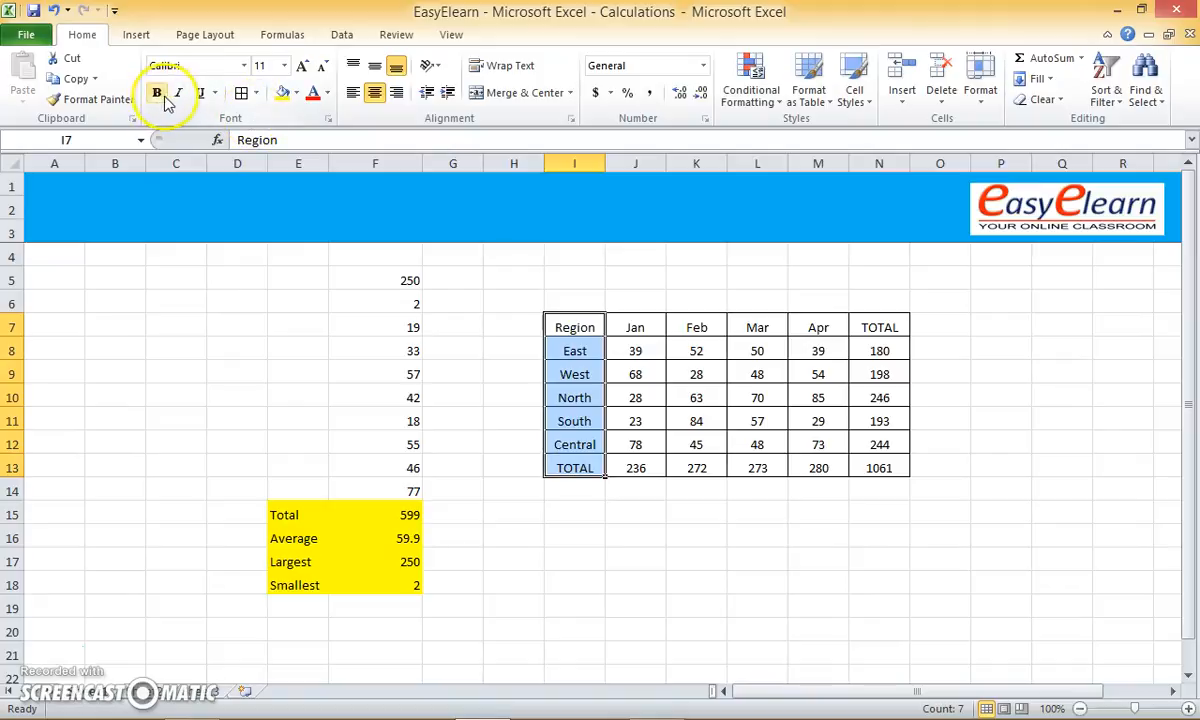
drag(637, 327, 575, 232)
click(157, 93)
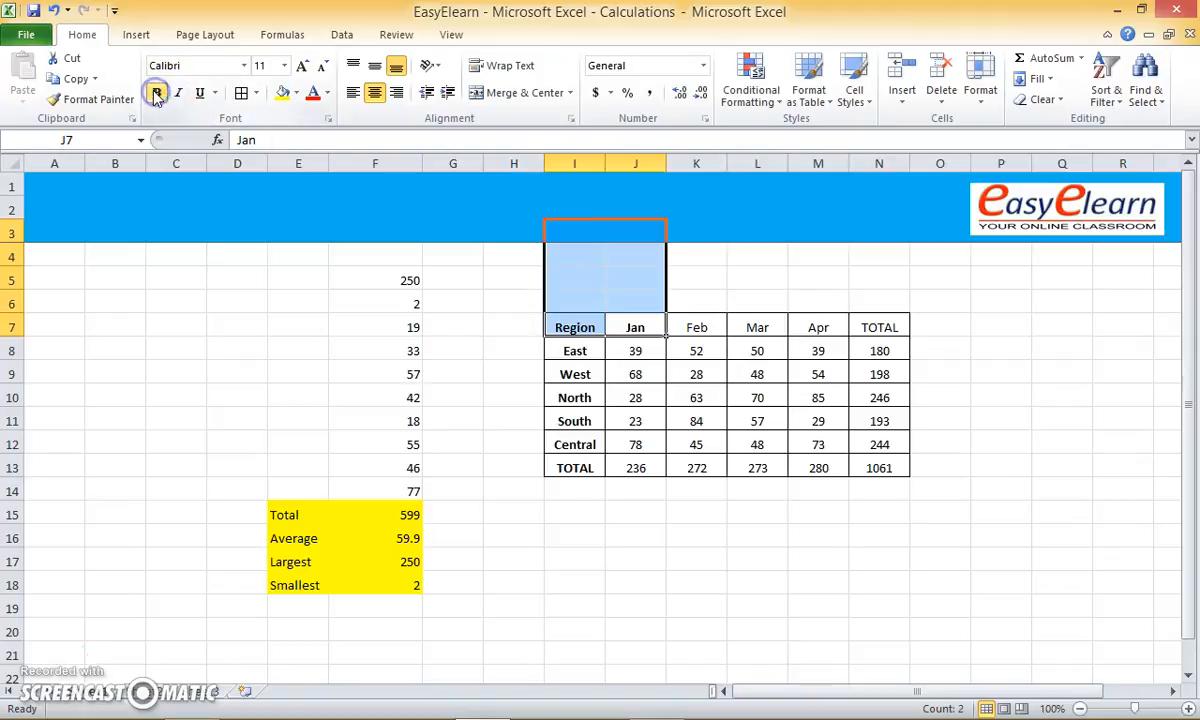
drag(632, 327, 868, 333)
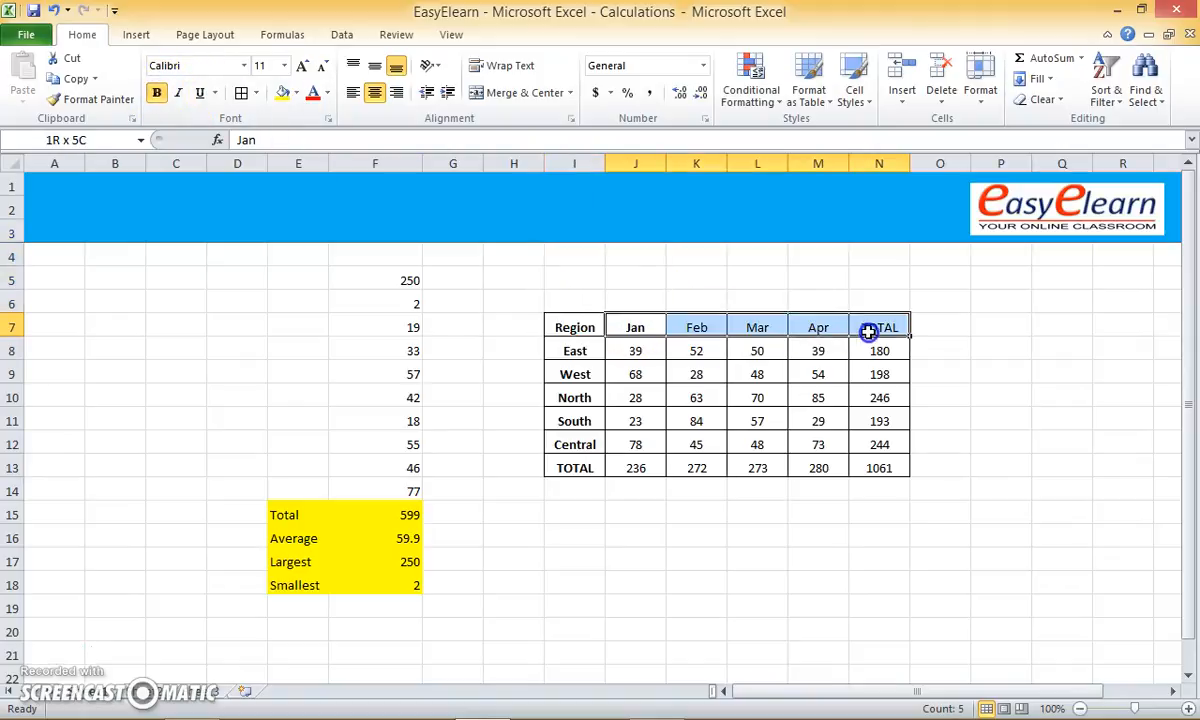
click(157, 93)
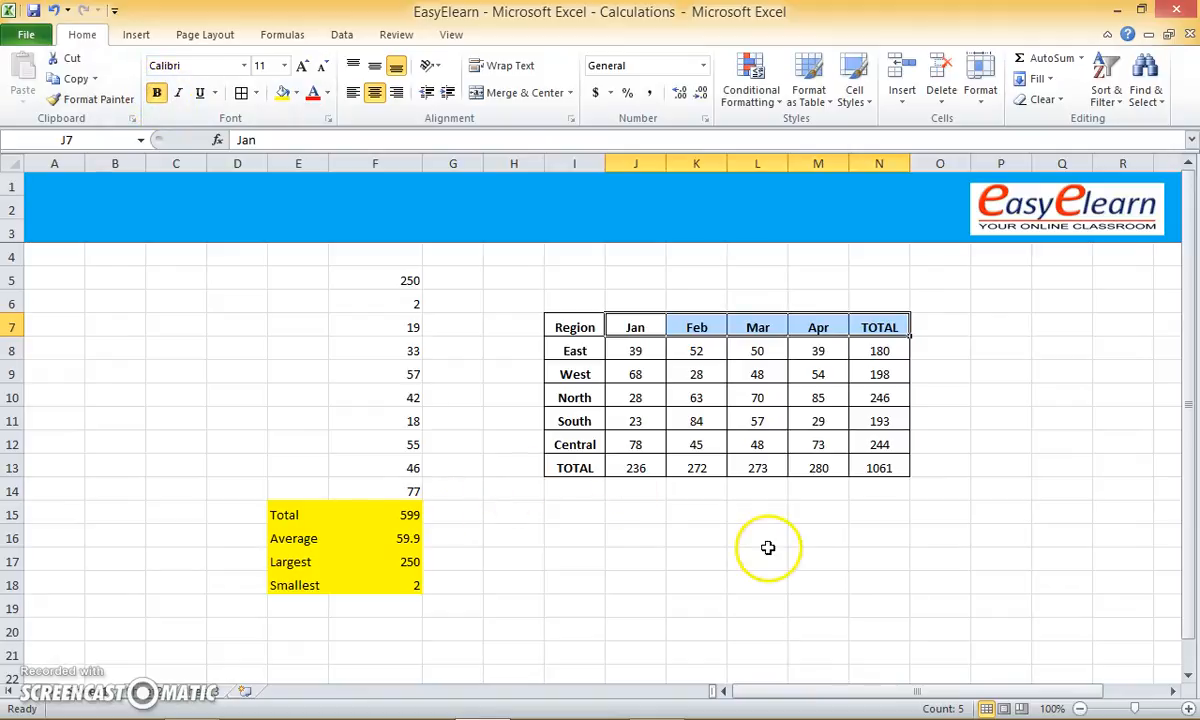
Format the TOTAL row values J13:N13 as bold italic and the TOTAL column values N8:N12 as bold.
drag(643, 467, 861, 468)
click(178, 94)
click(157, 93)
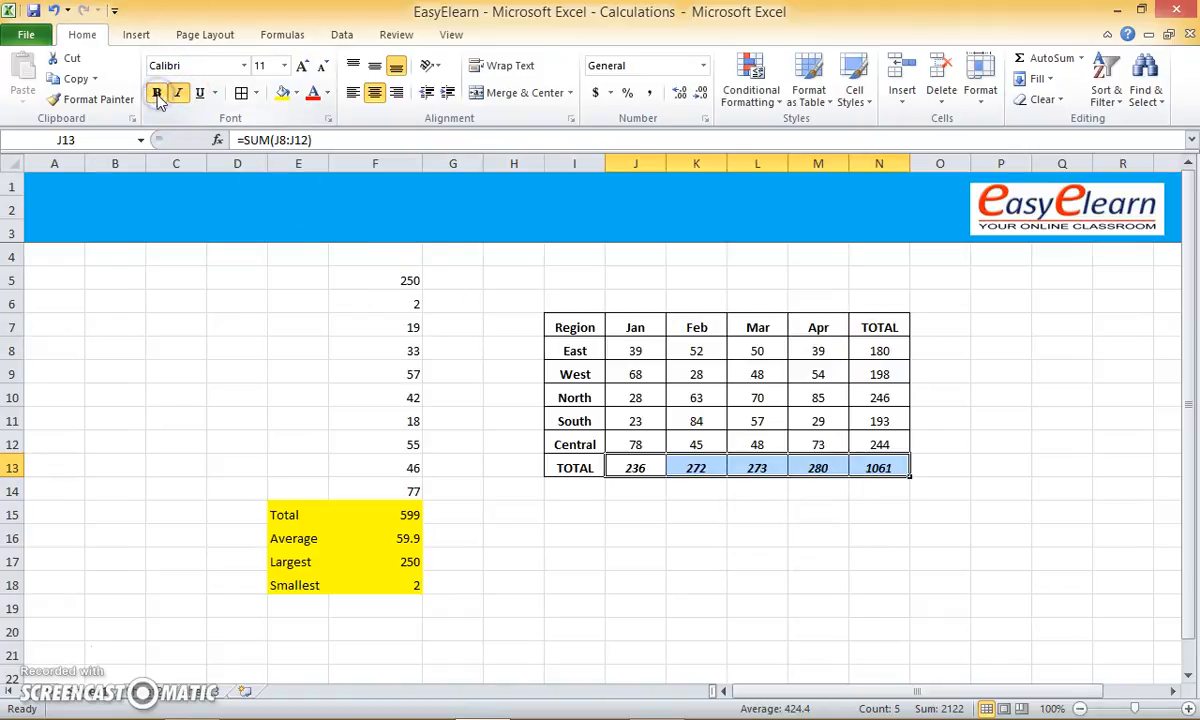
drag(879, 350, 889, 450)
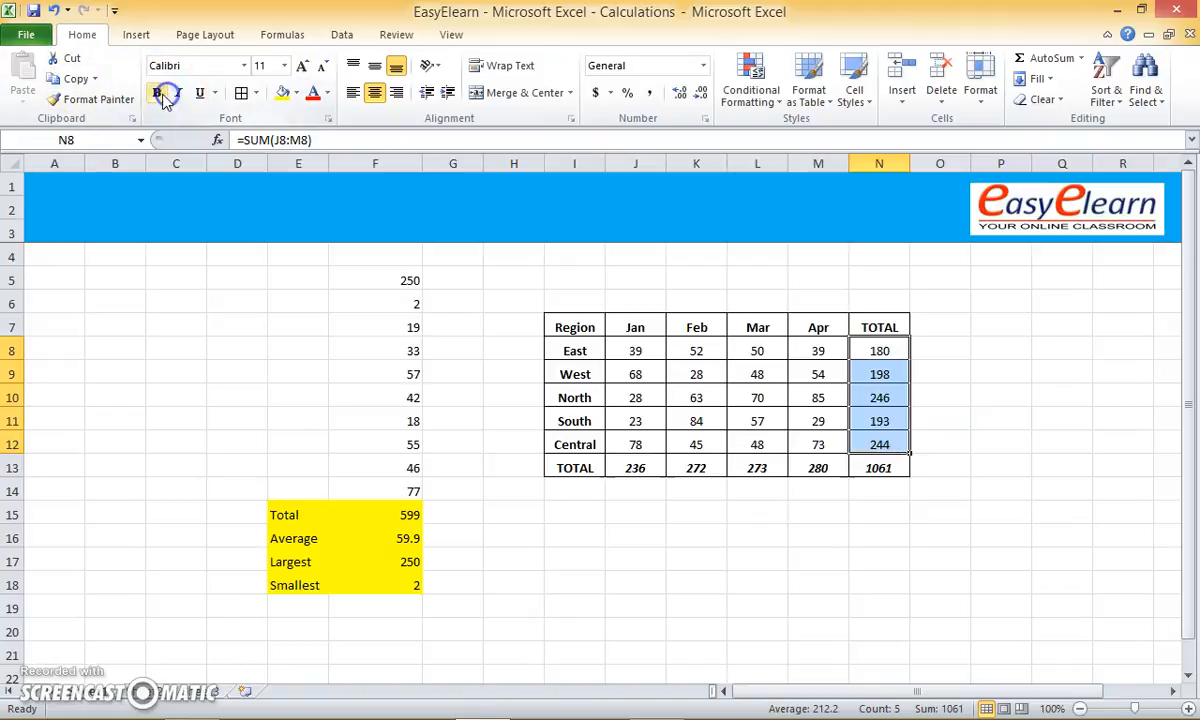
click(611, 526)
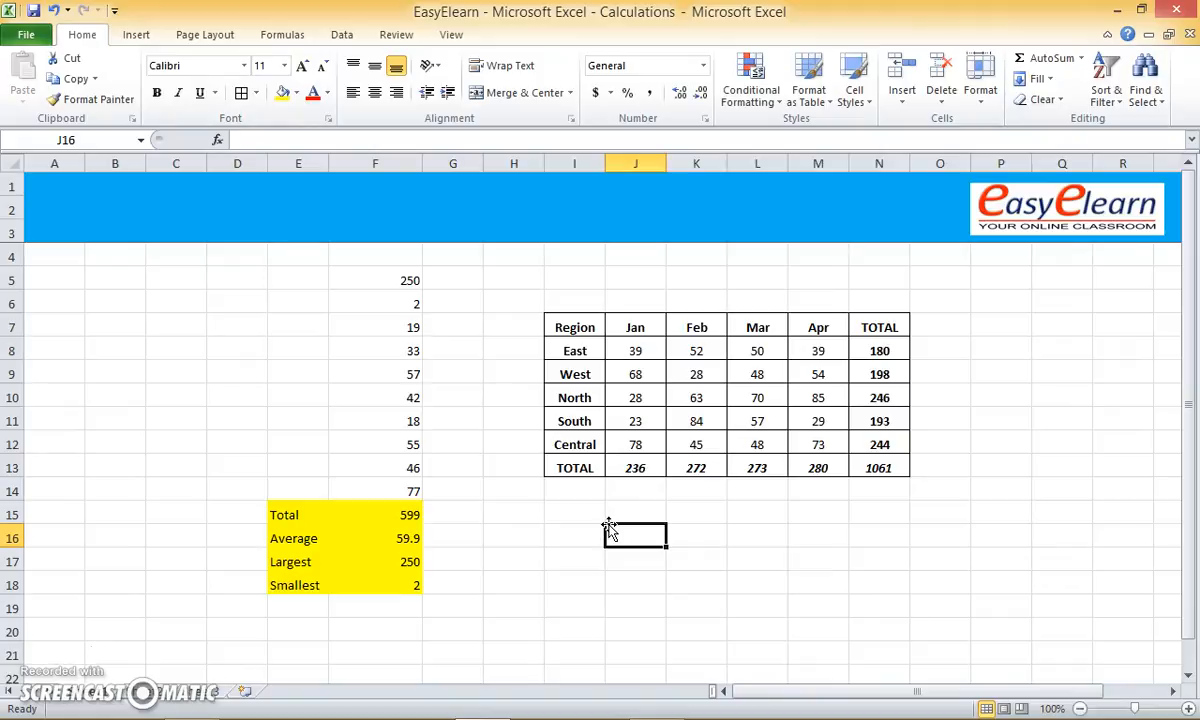
Show the table's numbers in J8:N13 with two decimal places.
drag(633, 351, 864, 460)
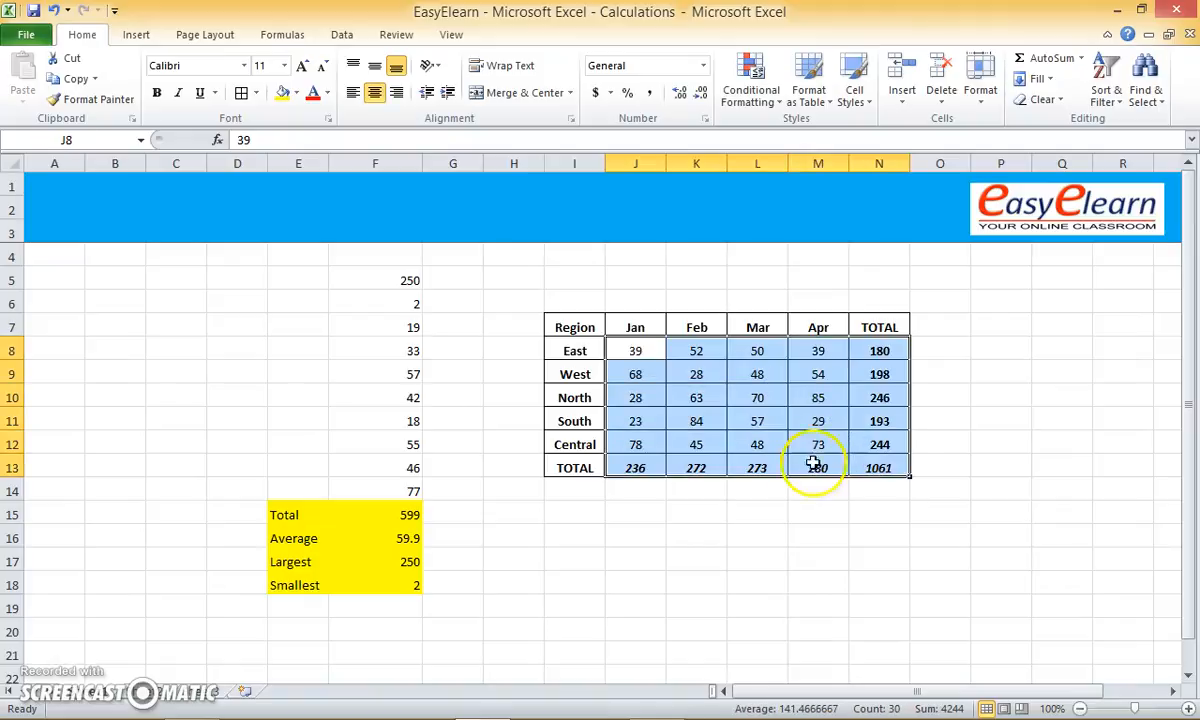
click(679, 93)
click(679, 93)
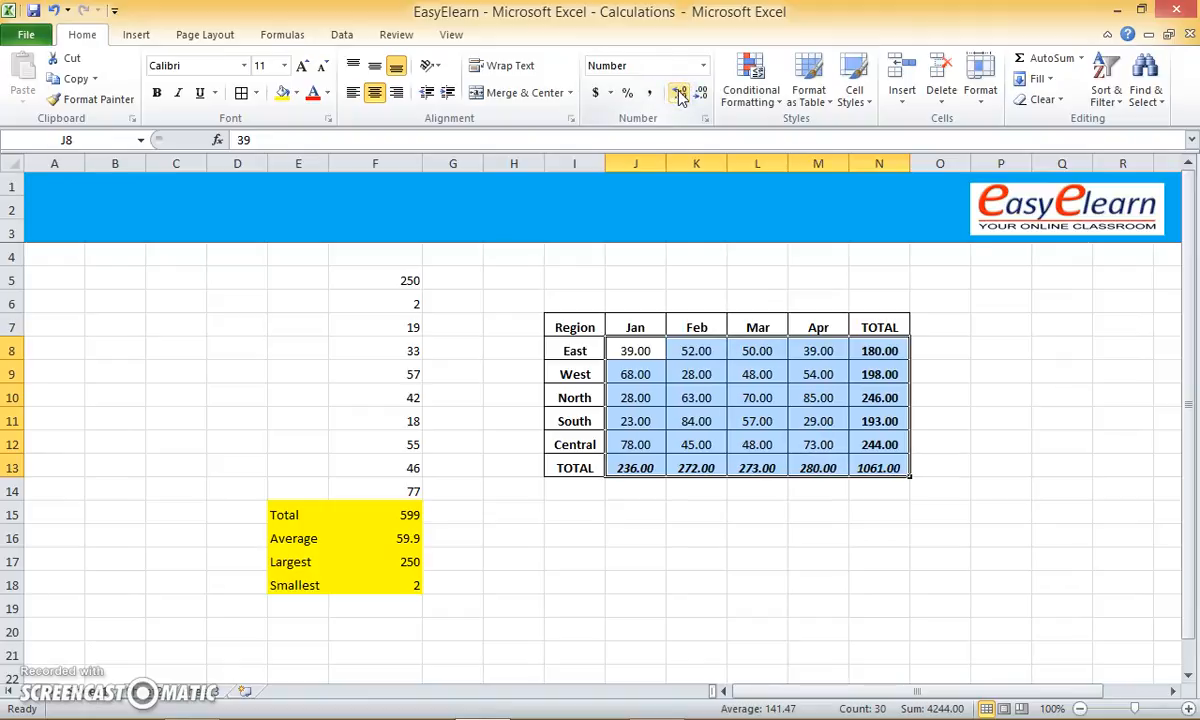
Enter the table title "Sales for four months" in I6, above the Region heading.
click(582, 298)
text(sAALES for)
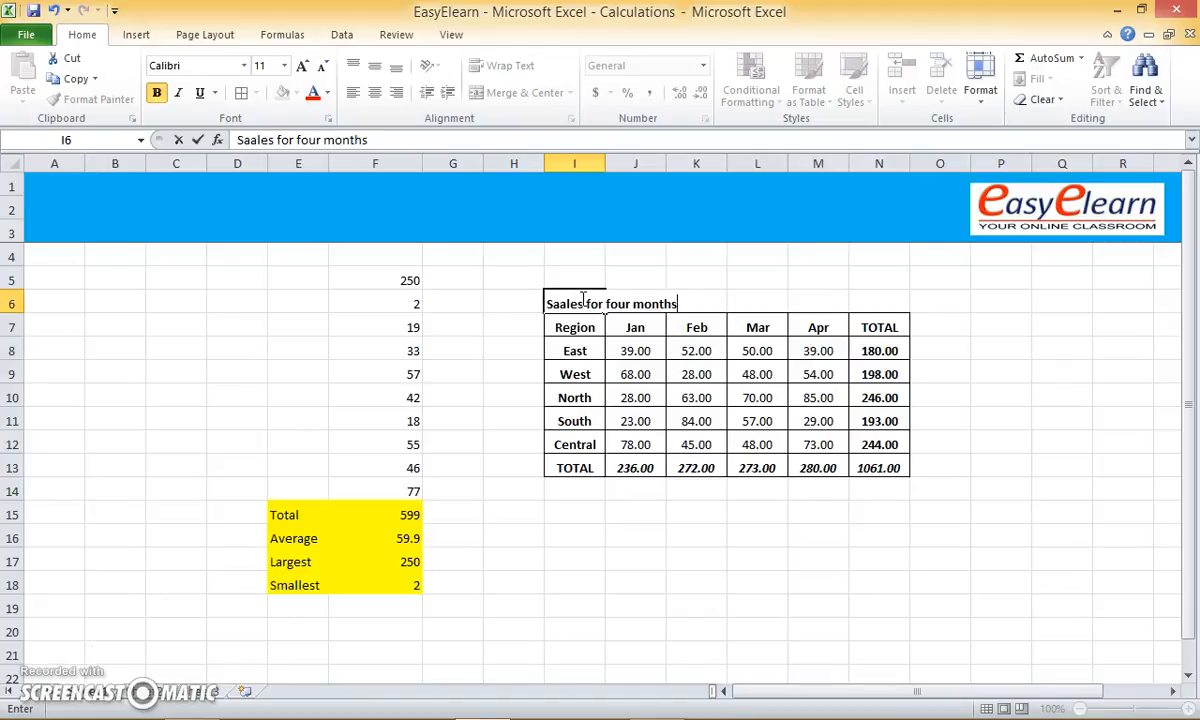
text( four months)
key(Return)
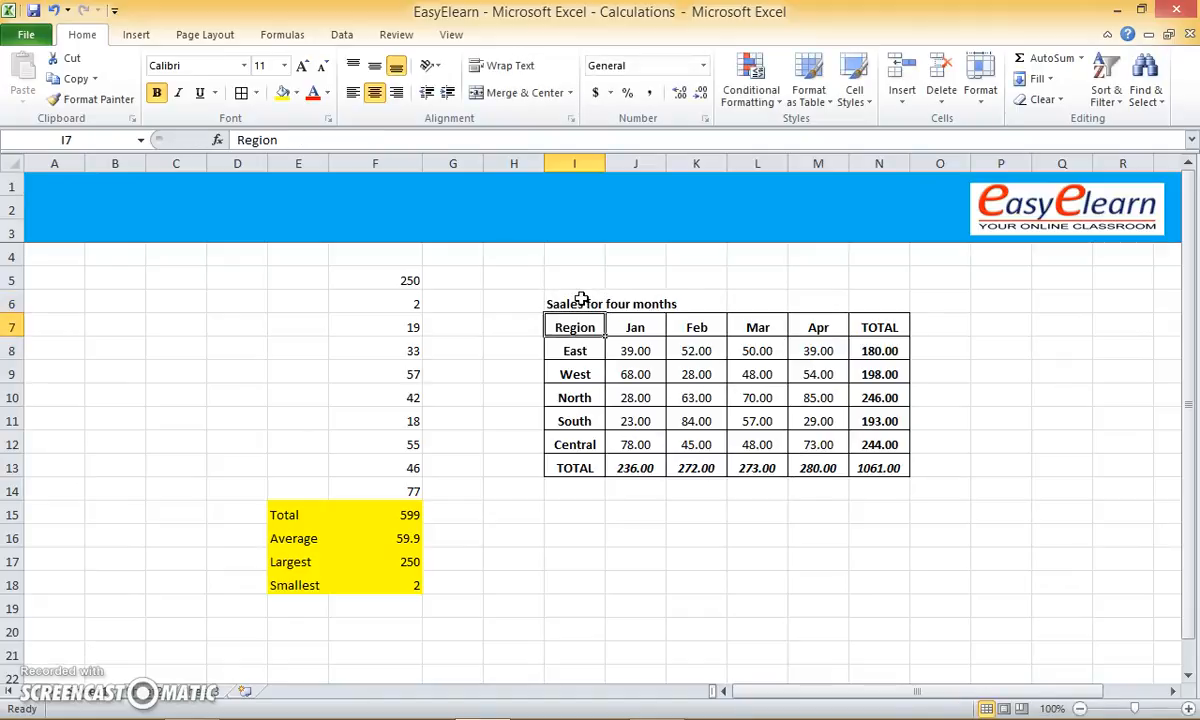
double_click(555, 303)
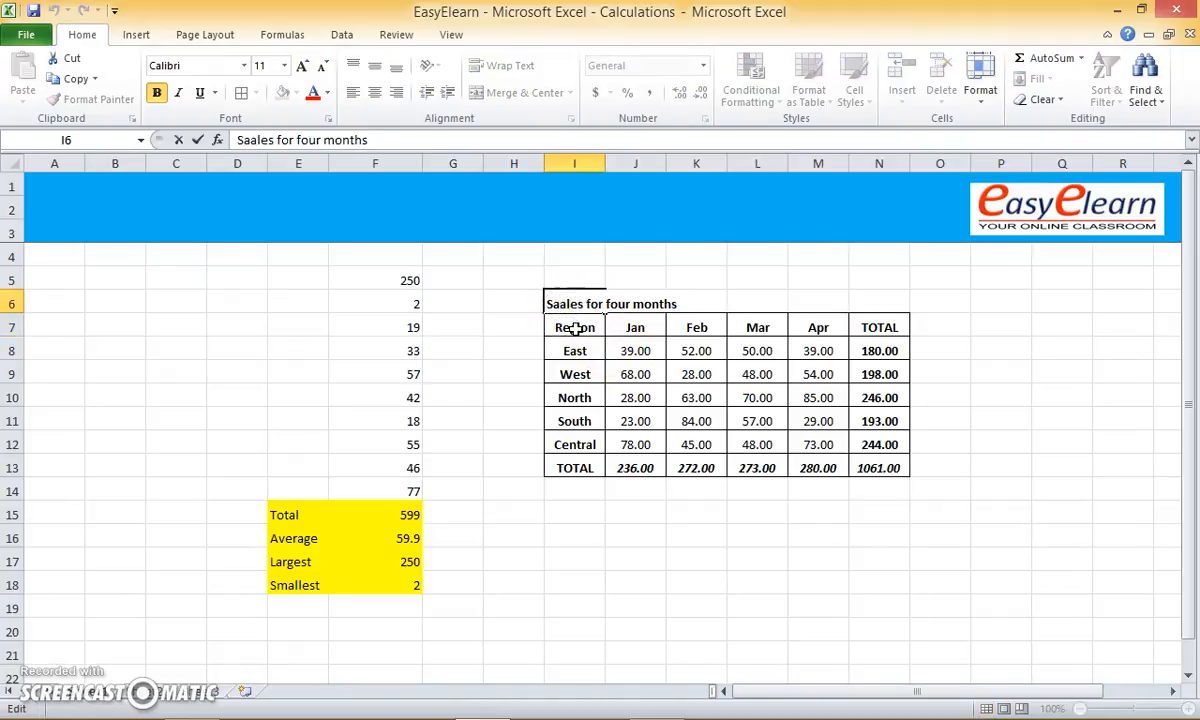
key(BackSpace)
click(695, 510)
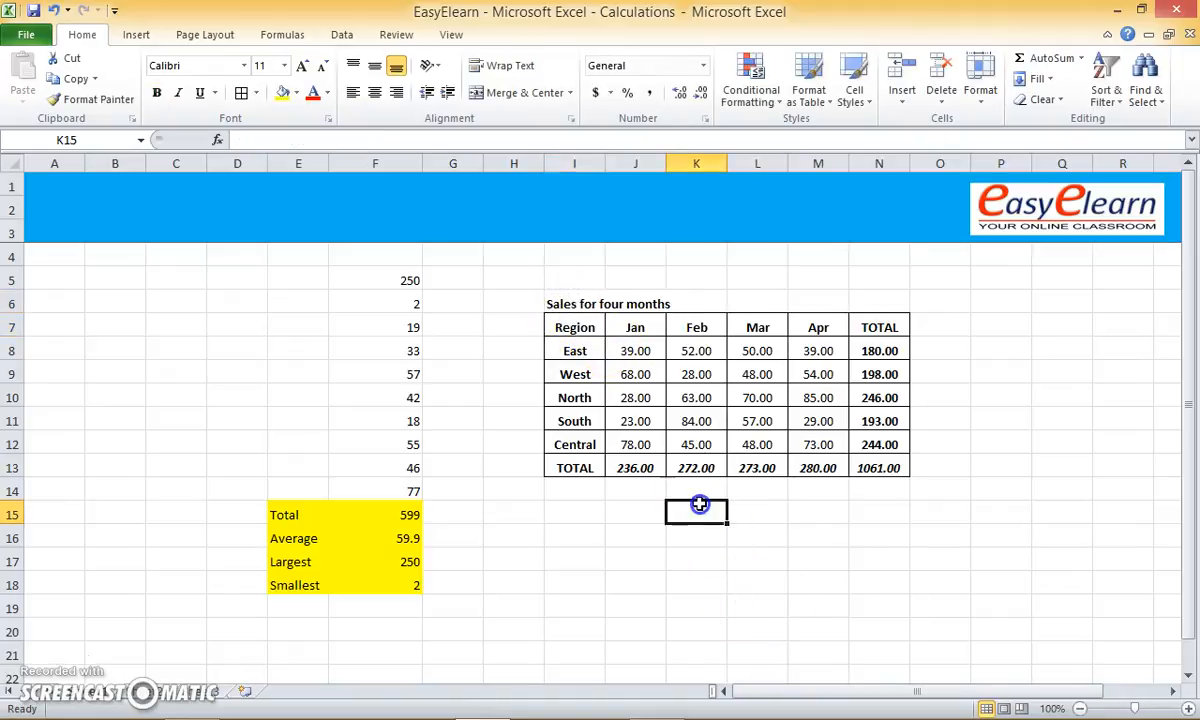
Enlarge the table title in I6 to 14 points and merge and center it across I6:N6.
click(560, 305)
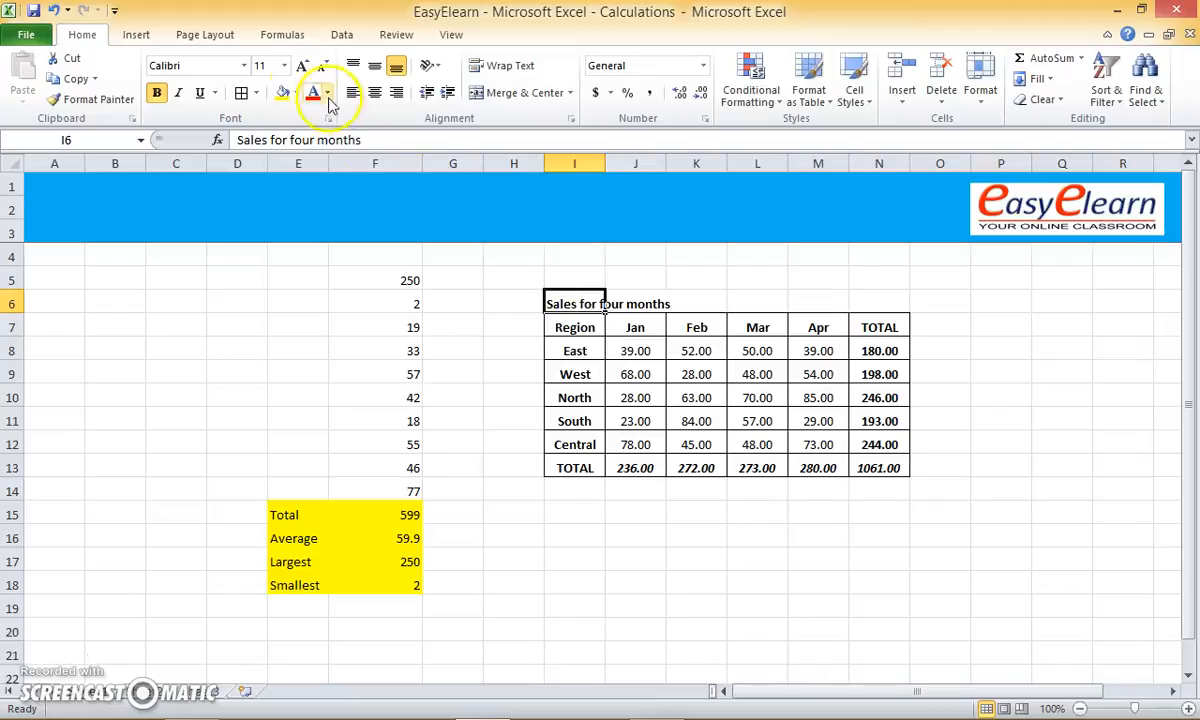
click(301, 66)
click(301, 66)
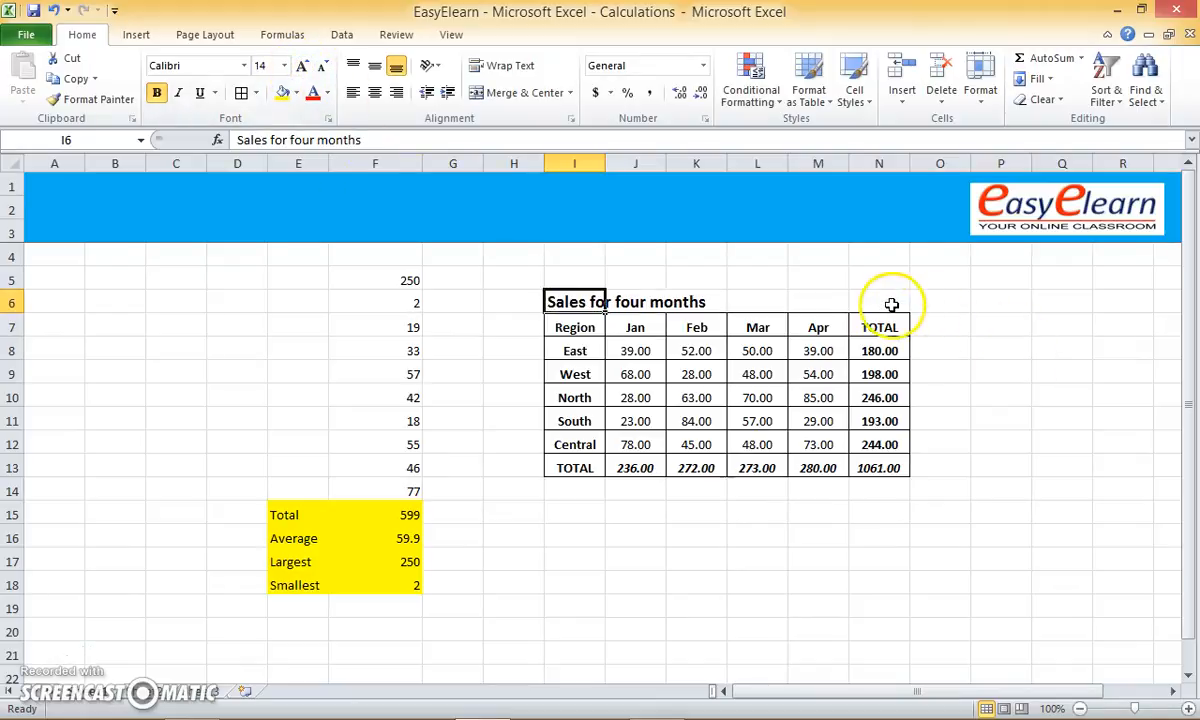
drag(565, 302, 881, 304)
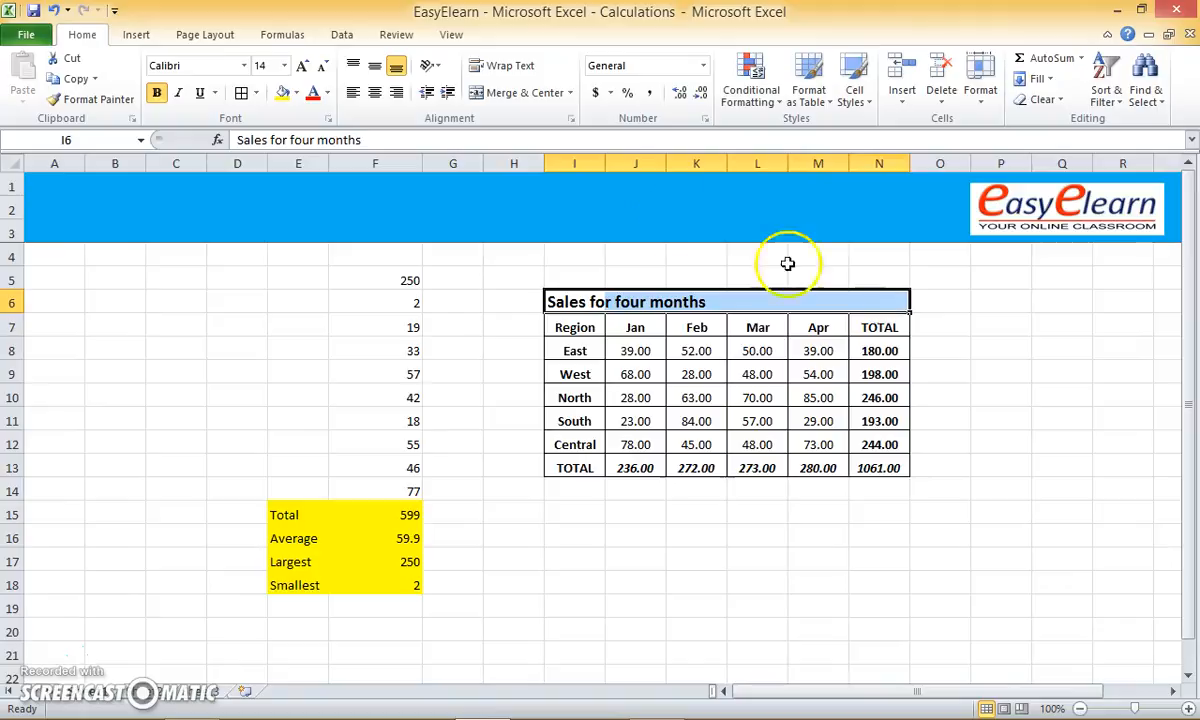
click(525, 93)
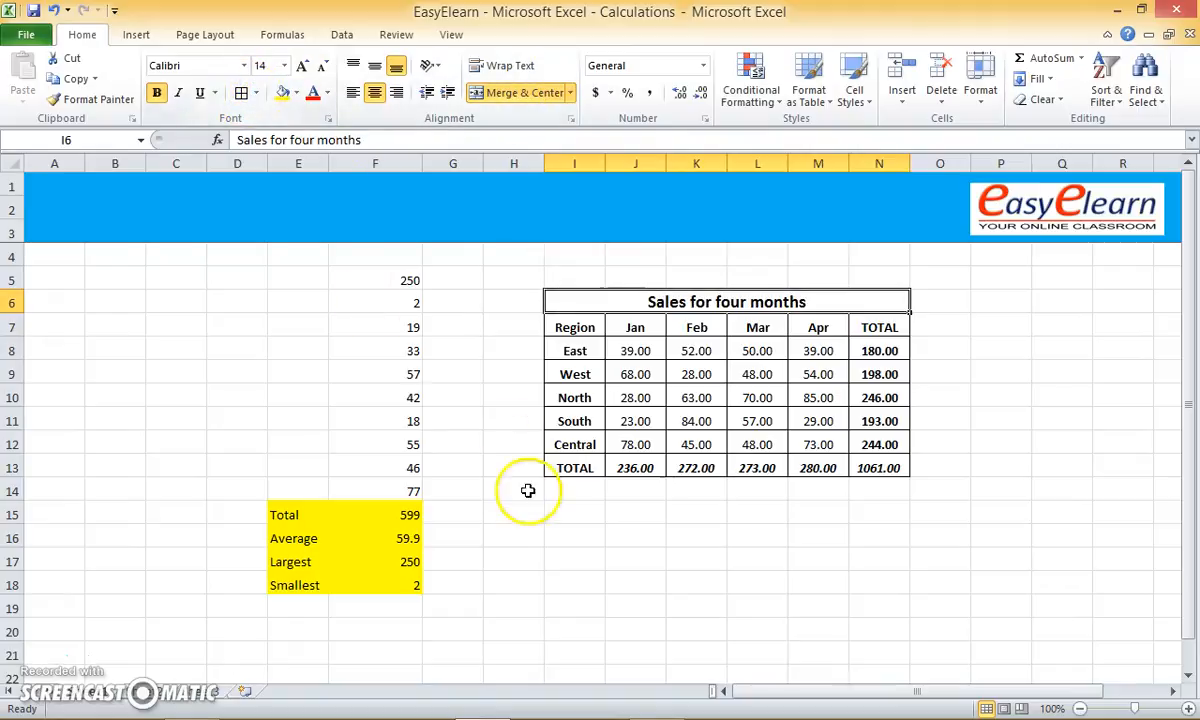
click(604, 559)
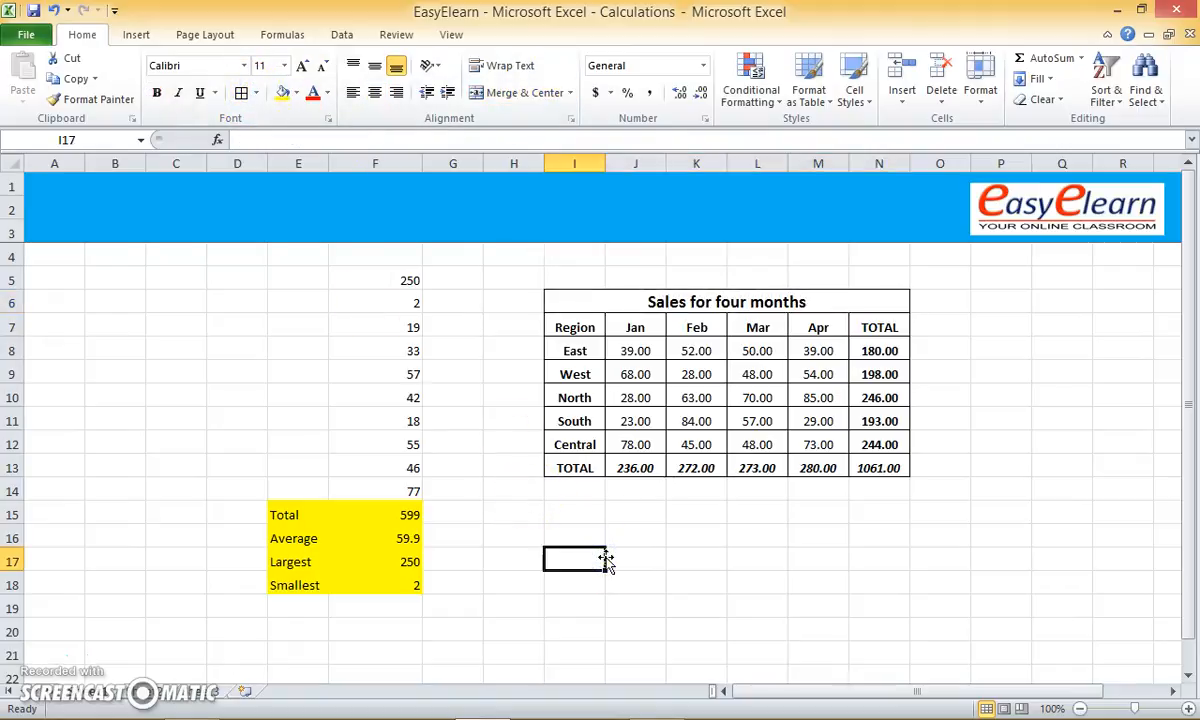